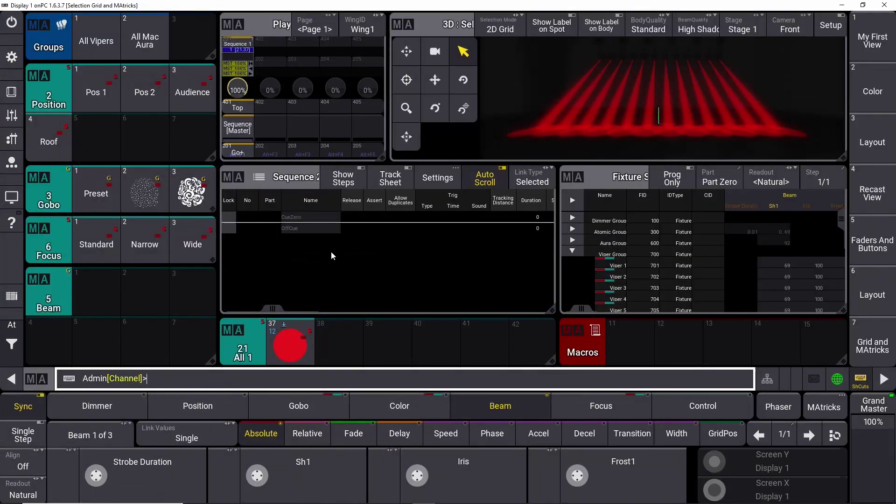
- Open the settings editor of preset 37 in the All 1 pool to view its recast option, and close it
{"action": "left_click", "coordinate": [289, 344]}
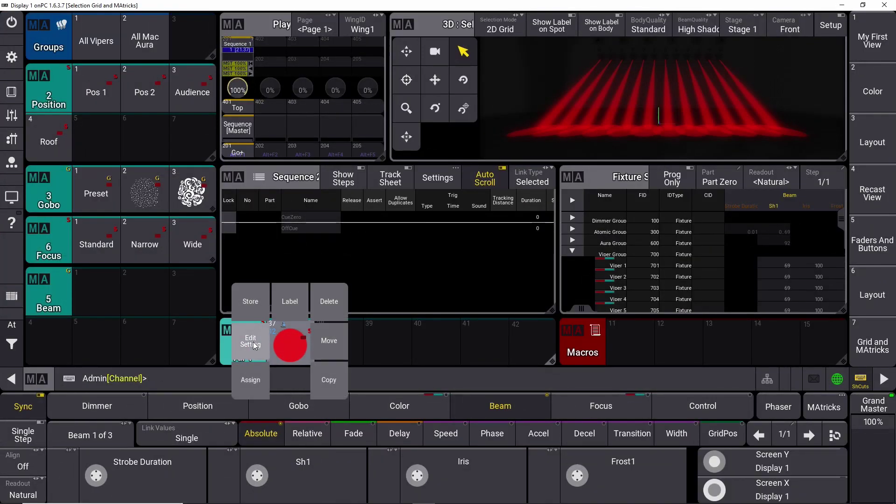
{"action": "left_click", "coordinate": [254, 342]}
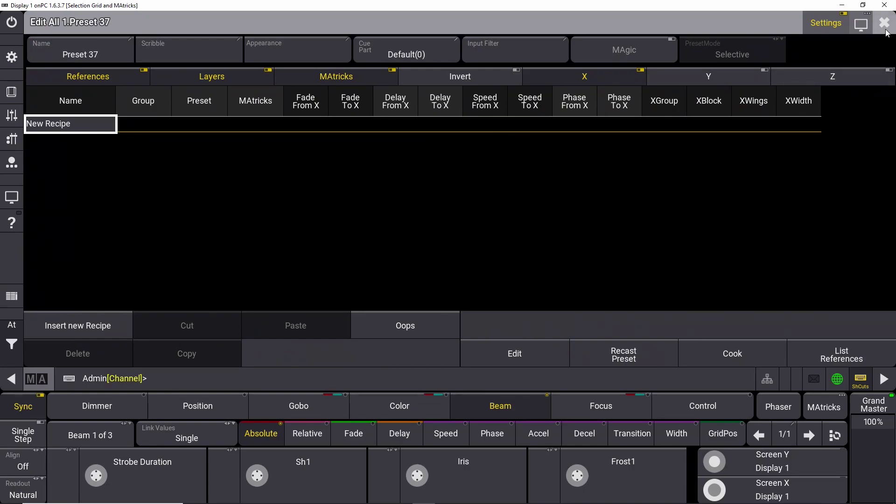
{"action": "left_click", "coordinate": [884, 22]}
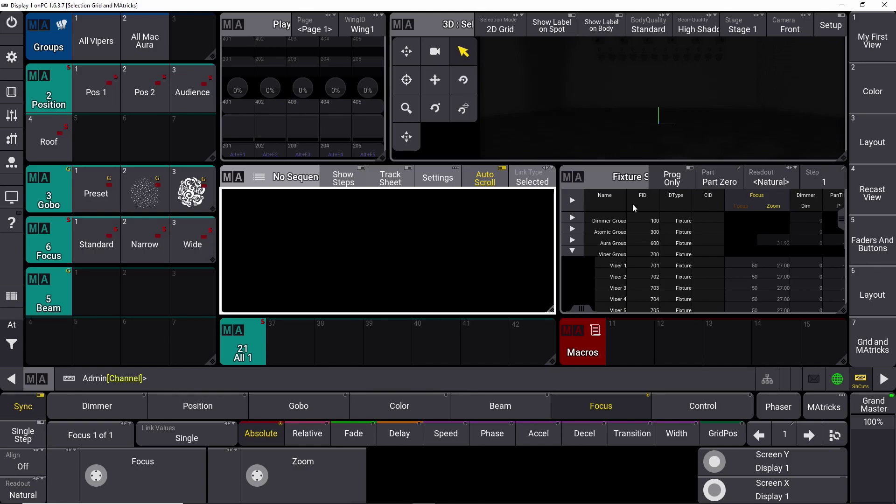
- Select the All Vipers group and make it red by setting its RGB green and blue values to 0
{"action": "left_click", "coordinate": [626, 181]}
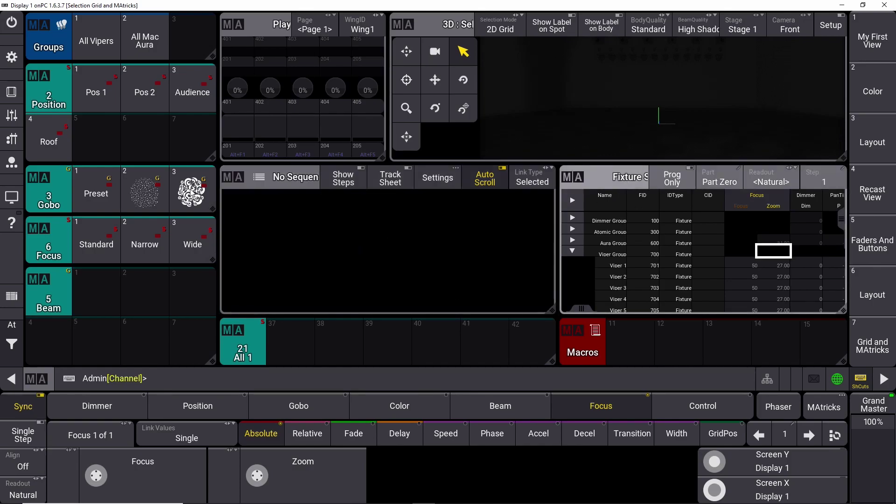
{"action": "left_click", "coordinate": [97, 44]}
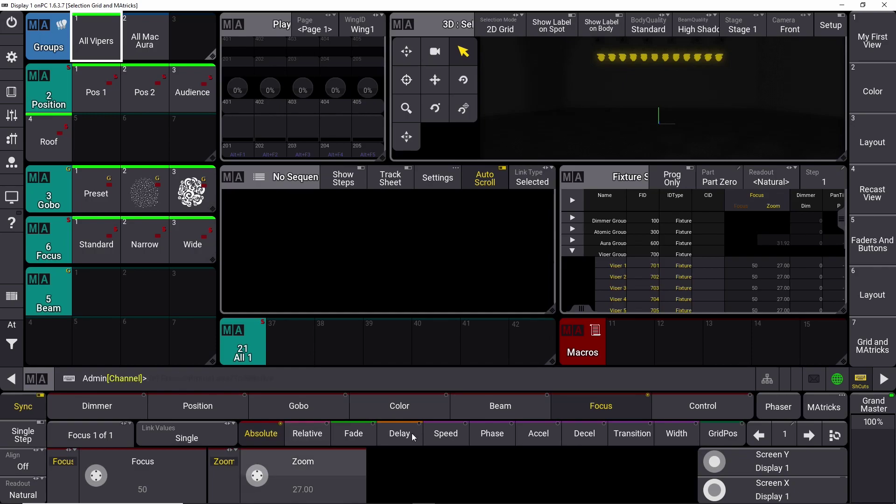
{"action": "left_click", "coordinate": [389, 408]}
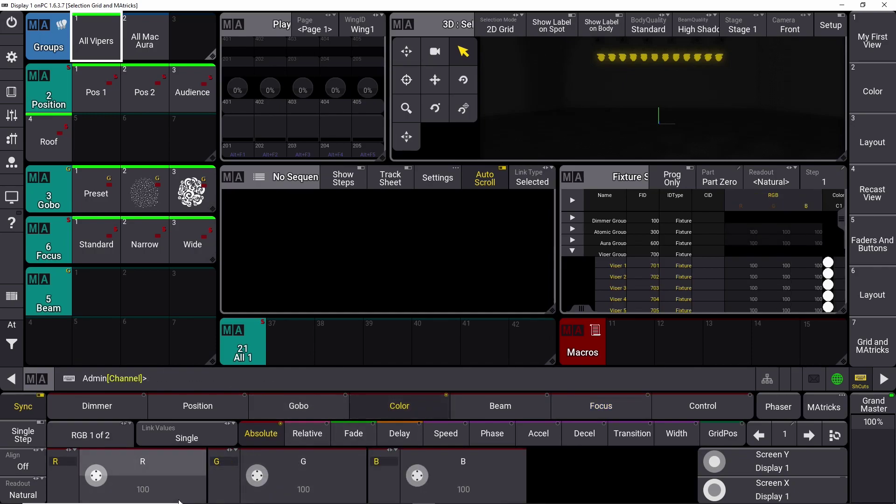
{"action": "left_click", "coordinate": [293, 486]}
{"action": "left_click", "coordinate": [202, 321]}
{"action": "left_click", "coordinate": [320, 355]}
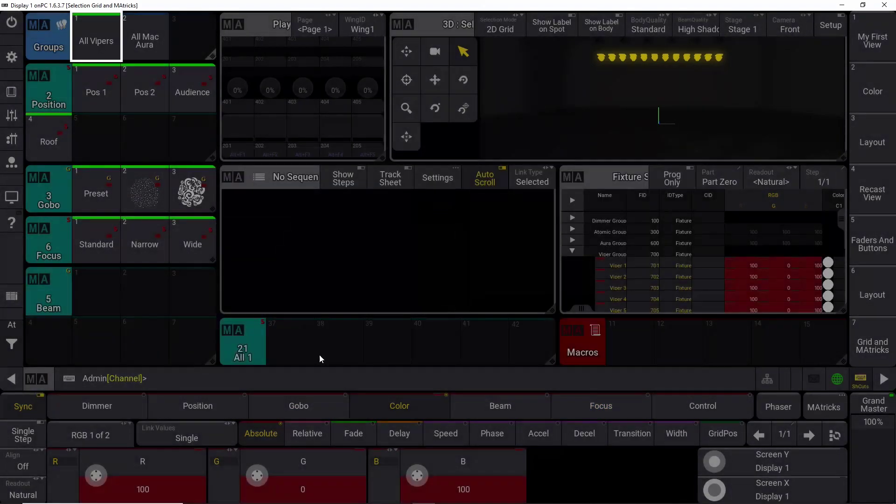
{"action": "left_click", "coordinate": [462, 481]}
{"action": "left_click", "coordinate": [210, 317]}
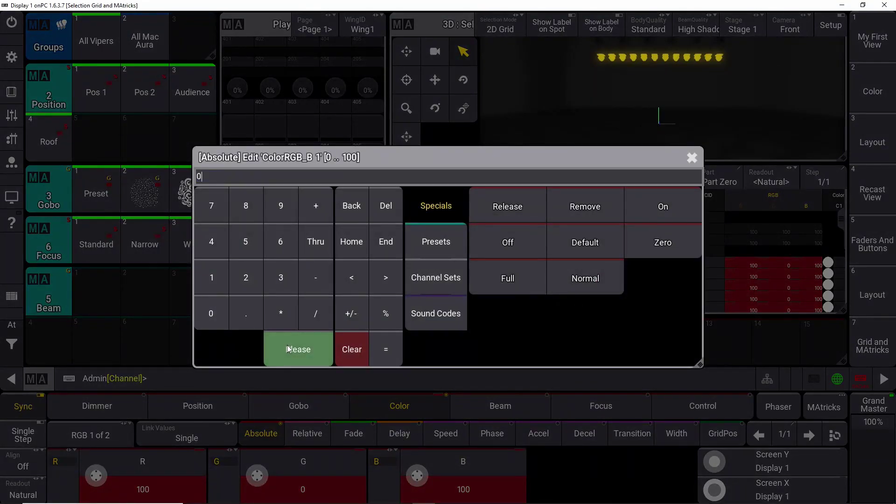
{"action": "left_click", "coordinate": [288, 349]}
- Bring the selected Vipers to full intensity and tilt them to about -58
{"action": "left_click", "coordinate": [11, 324]}
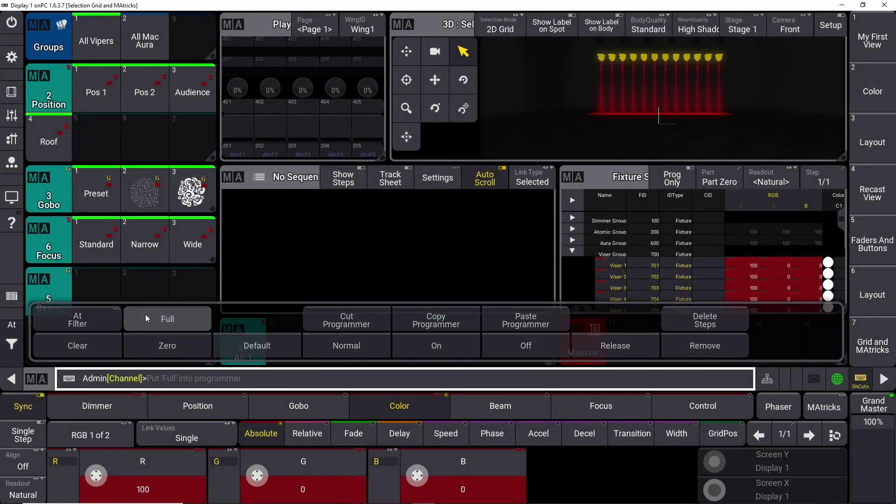
{"action": "left_click", "coordinate": [145, 319]}
{"action": "left_click", "coordinate": [236, 408]}
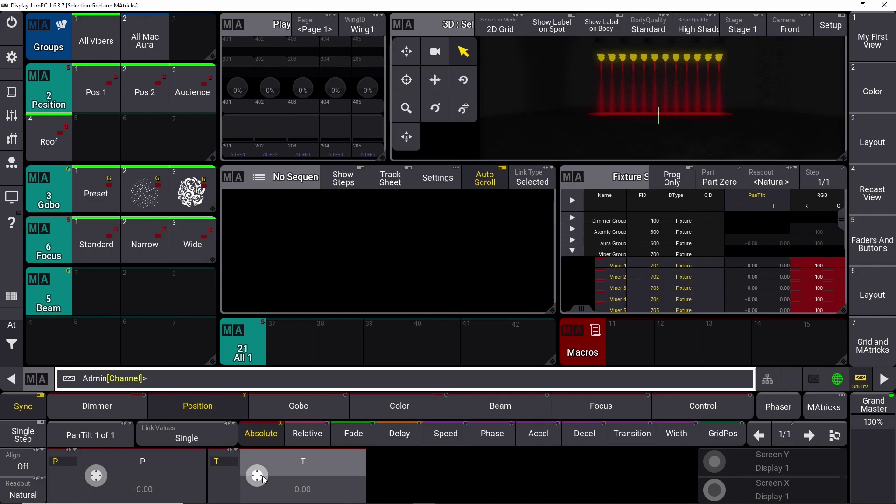
{"action": "scroll", "coordinate": [263, 479], "scroll_direction": "down", "scroll_amount": 15}
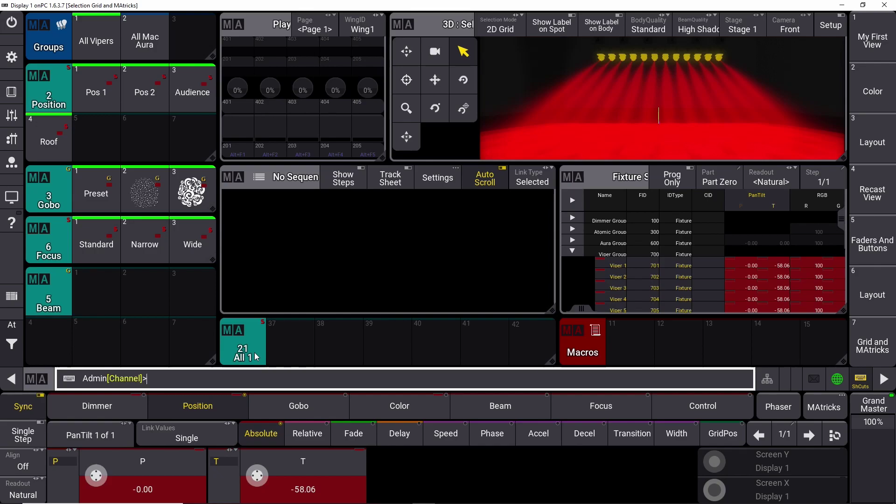
- Clear the Viper selection and all values from the programmer
{"action": "left_click", "coordinate": [12, 324]}
{"action": "key", "text": "BackSpace"}
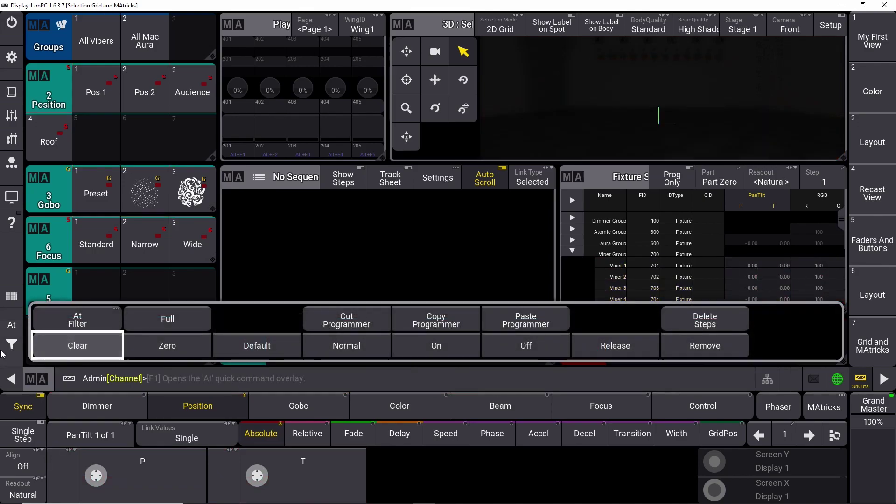
- Set the All Vipers group to full intensity and tilt it to about -53.6, keeping the beams white
{"action": "key", "text": "ctrl+z"}
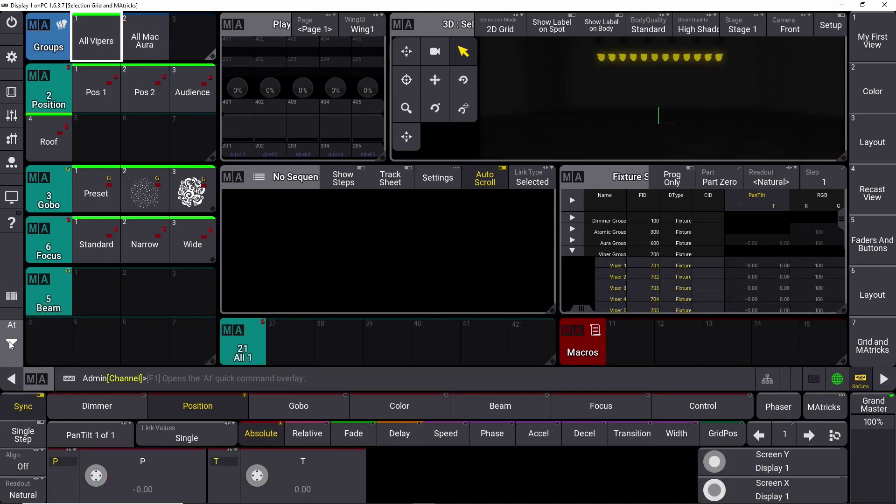
{"action": "left_click", "coordinate": [10, 344]}
{"action": "left_click", "coordinate": [159, 319]}
{"action": "left_click", "coordinate": [11, 348]}
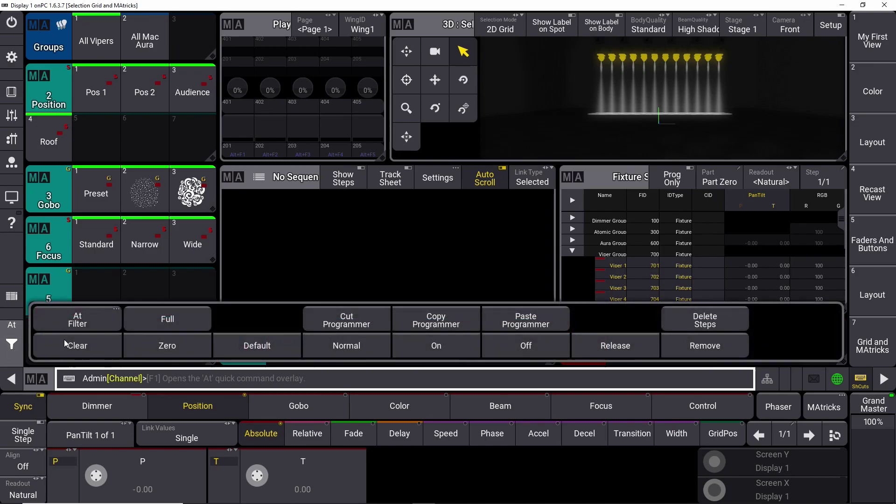
{"action": "left_click", "coordinate": [265, 276]}
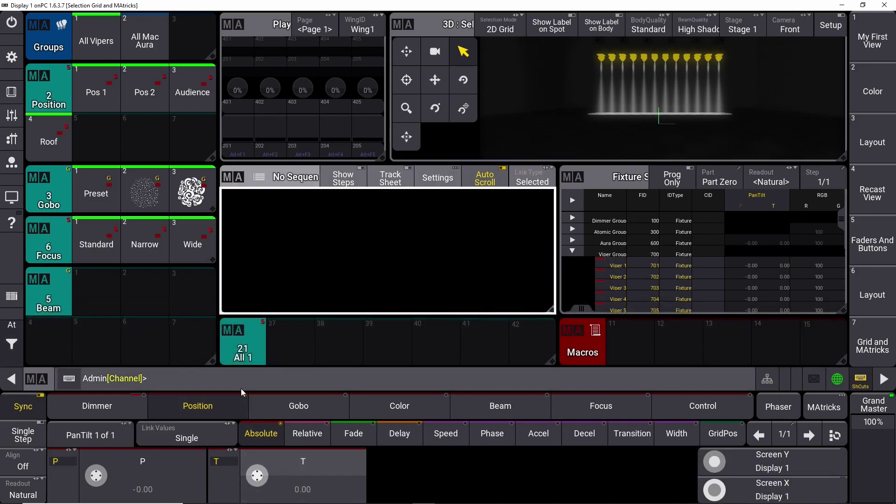
{"action": "scroll", "coordinate": [258, 476], "scroll_direction": "down", "scroll_amount": 10}
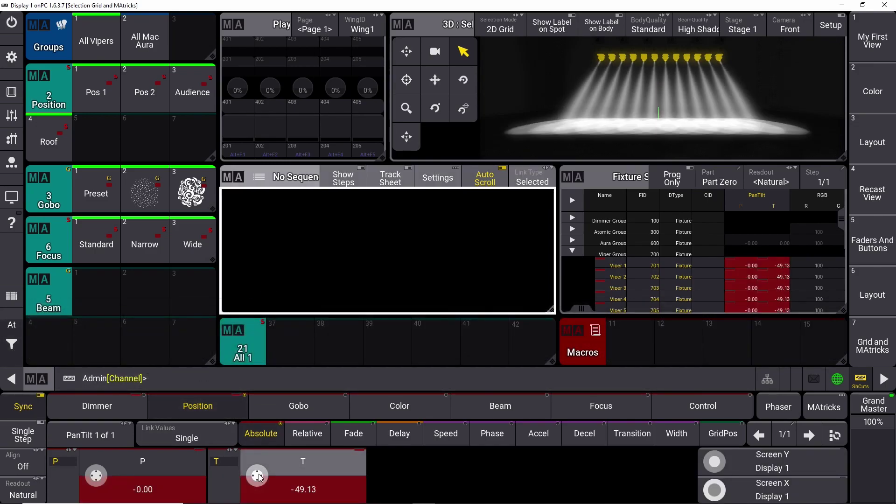
{"action": "scroll", "coordinate": [258, 477], "scroll_direction": "down", "scroll_amount": 1}
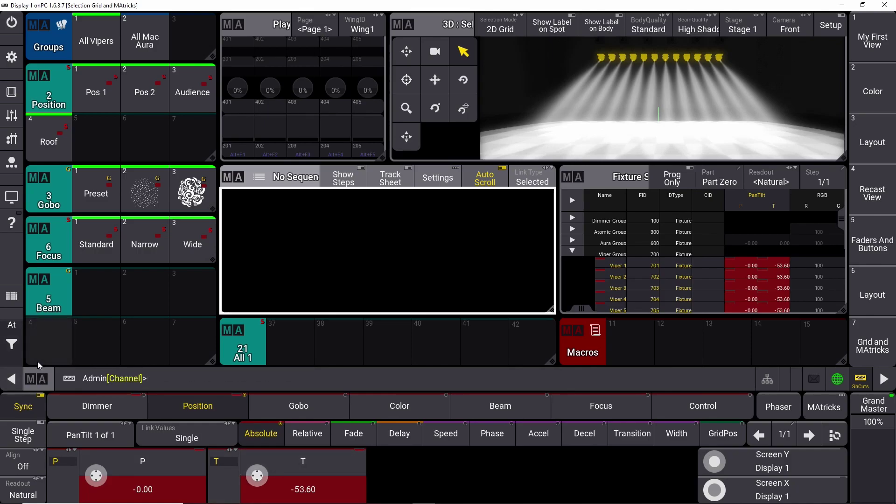
- Store the white Viper look as a cue on executor 201
{"action": "type", "text": "Store"}
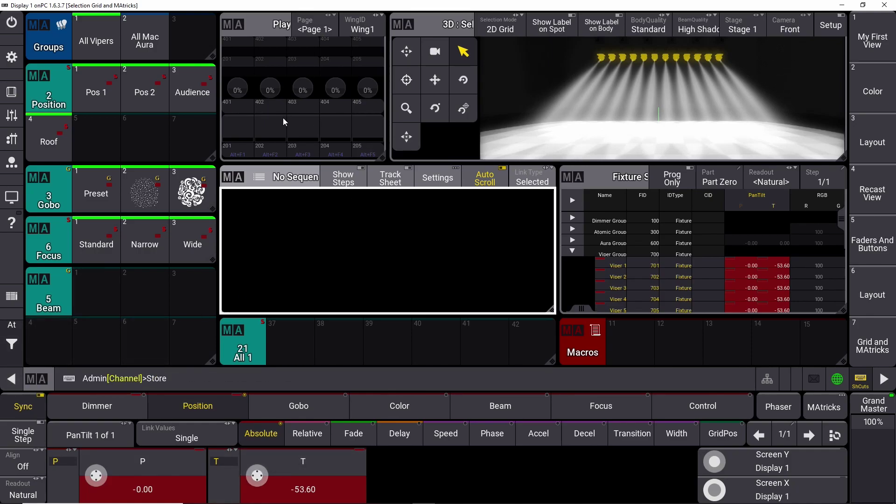
{"action": "left_click", "coordinate": [240, 153]}
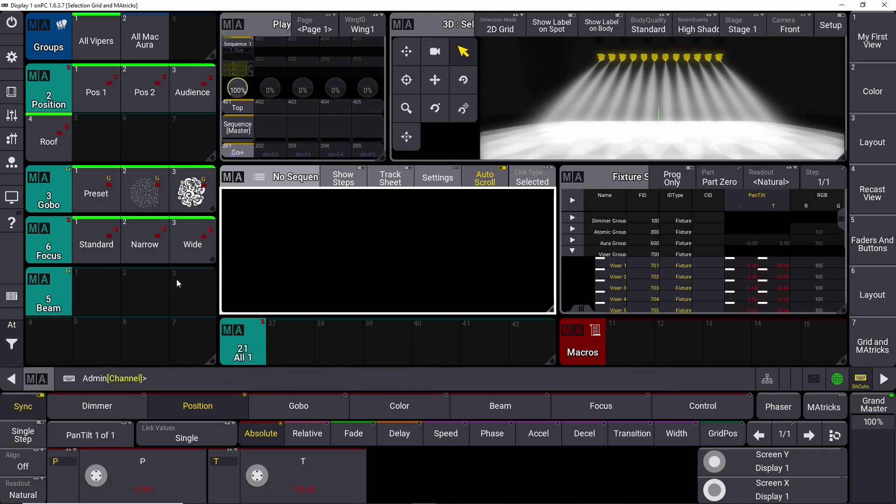
- Clear the programmer and play back the stored cue from executor 201
{"action": "left_click", "coordinate": [15, 358]}
{"action": "left_click", "coordinate": [16, 357]}
{"action": "left_click", "coordinate": [42, 346]}
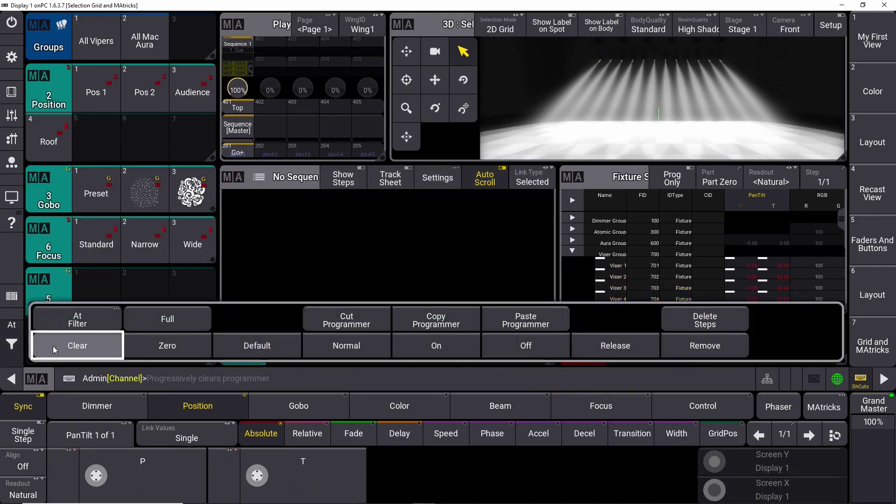
{"action": "left_click", "coordinate": [227, 152]}
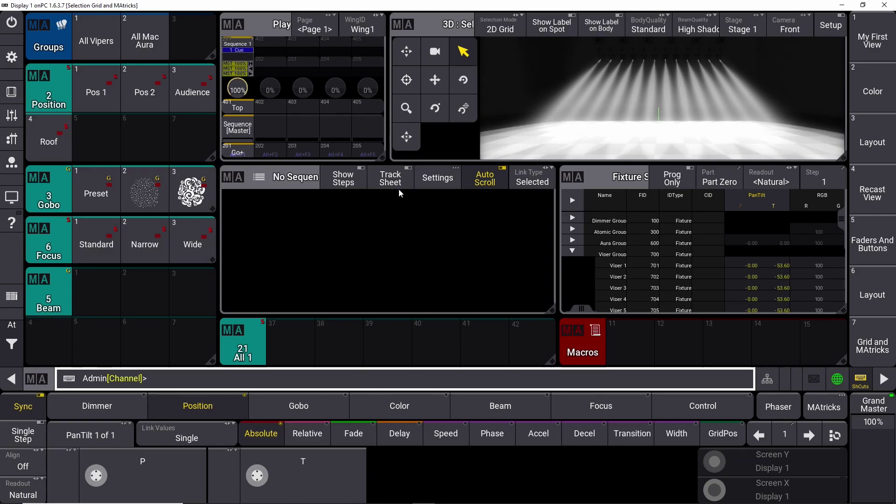
- Turn the All Vipers group red by setting its absolute RGB green and blue values to 0
{"action": "left_click", "coordinate": [385, 409]}
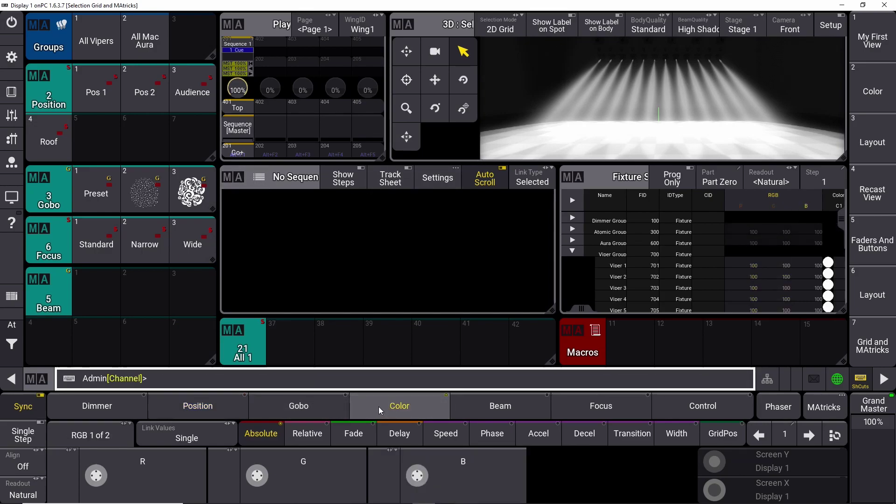
{"action": "left_click", "coordinate": [96, 41]}
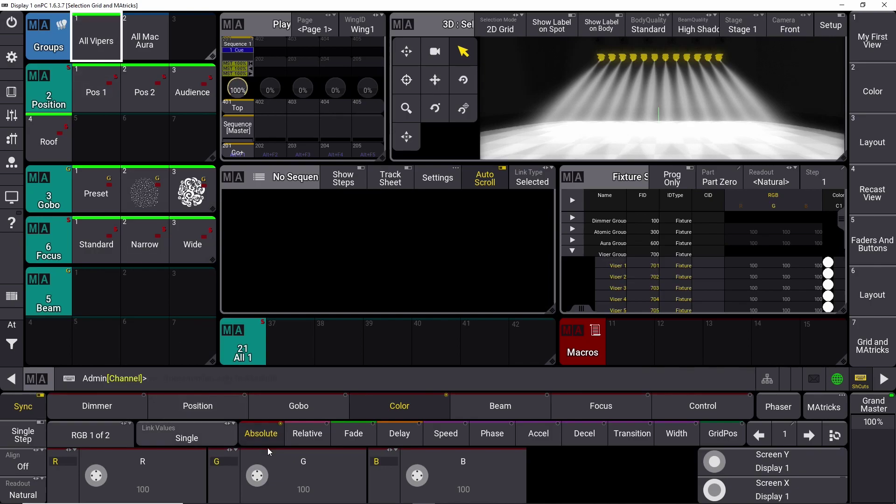
{"action": "left_click", "coordinate": [297, 492]}
{"action": "type", "text": "0"}
{"action": "left_click", "coordinate": [298, 350]}
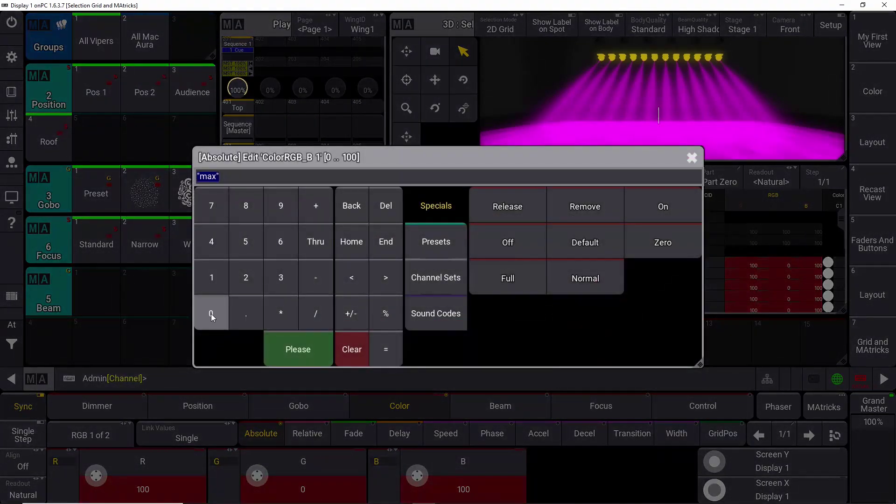
{"action": "left_click", "coordinate": [211, 314]}
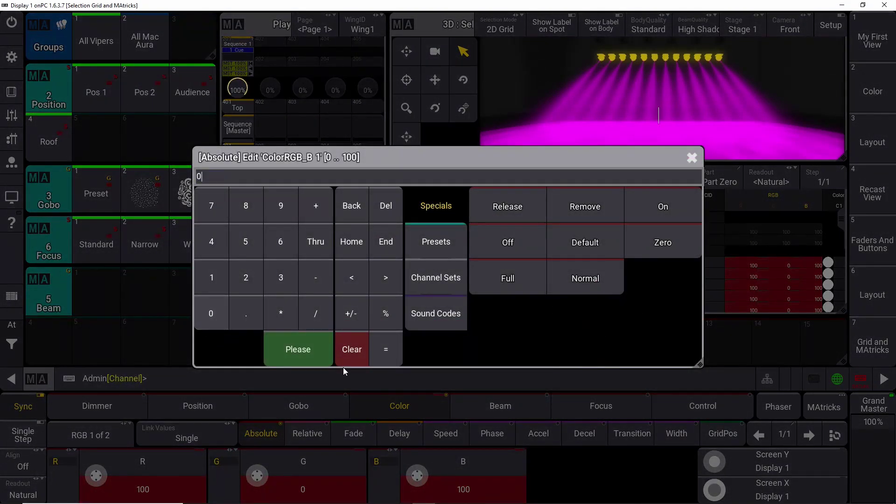
{"action": "left_click", "coordinate": [312, 351]}
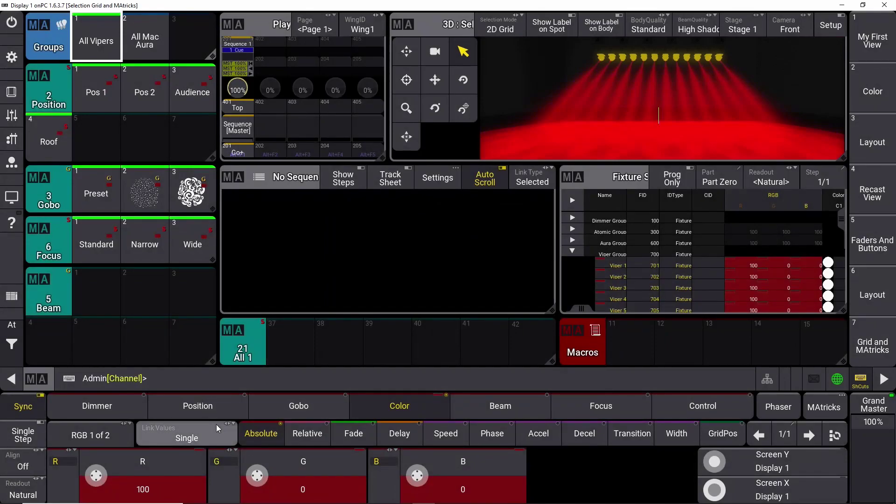
- Store the red color as preset 37 in the All 1 pool and clear the programmer
{"action": "key", "text": "s"}
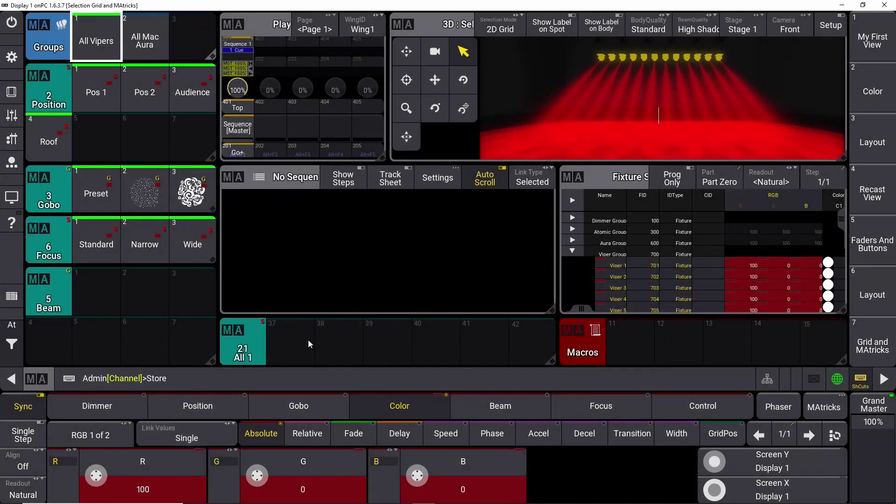
{"action": "left_click", "coordinate": [308, 344]}
{"action": "left_click", "coordinate": [18, 345]}
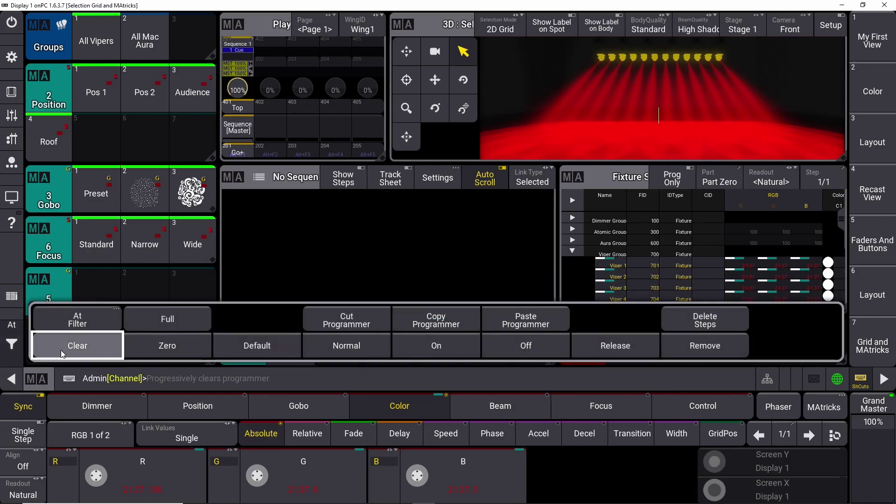
{"action": "left_click", "coordinate": [62, 355]}
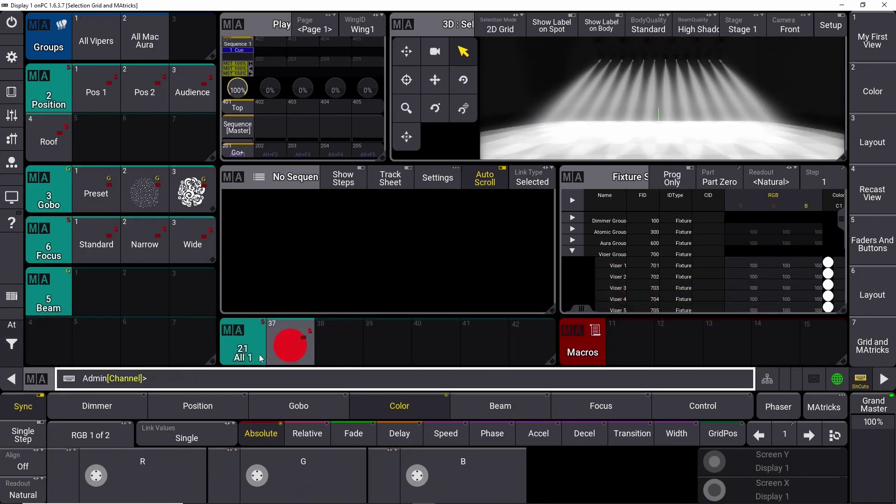
- Apply the red preset 37 to the All Vipers group and store it into the existing sequence on executor 201
{"action": "left_click", "coordinate": [86, 24]}
{"action": "left_click", "coordinate": [295, 339]}
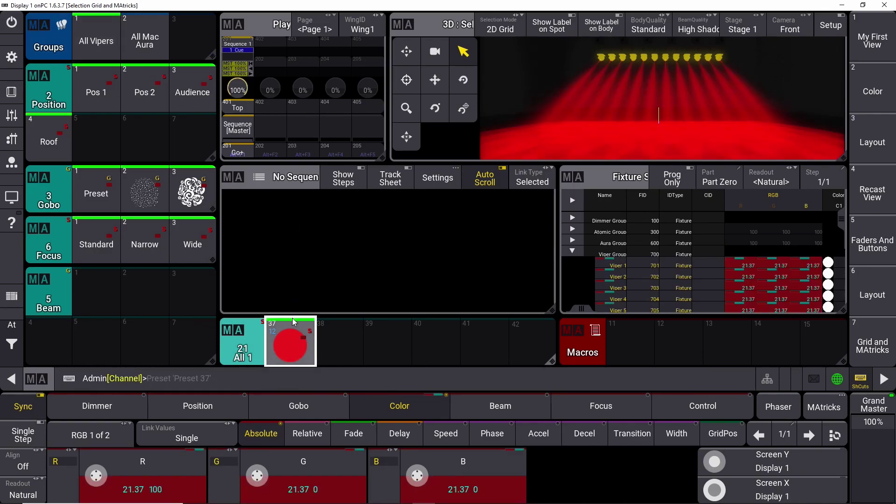
{"action": "key", "text": "s"}
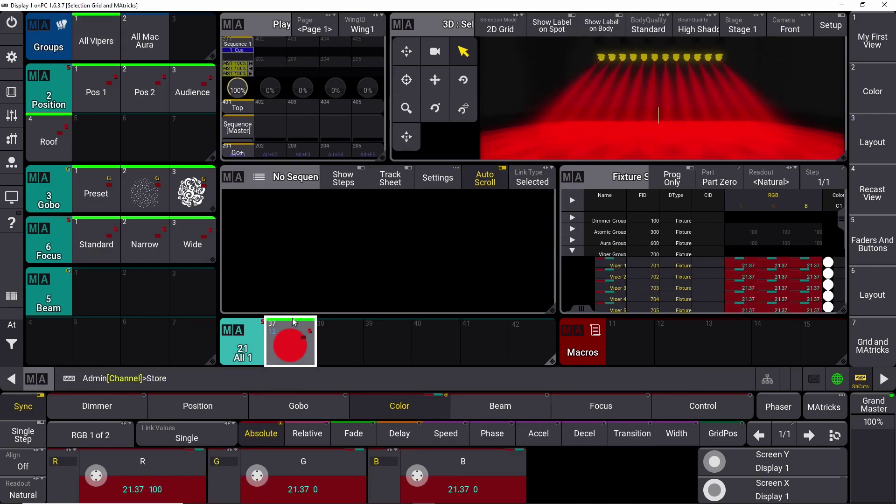
{"action": "left_click", "coordinate": [243, 156]}
{"action": "left_click", "coordinate": [370, 285]}
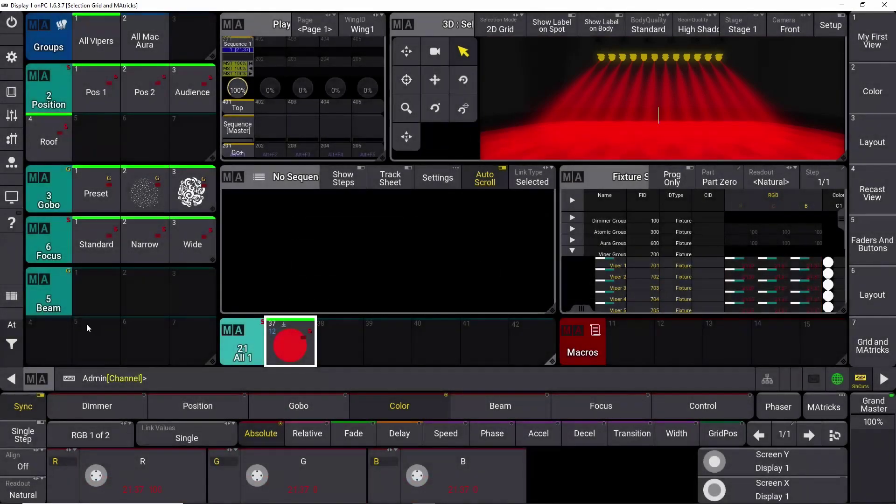
- Clear the programmer completely, leaving the cue with the red preset playing
{"action": "left_click", "coordinate": [24, 349]}
{"action": "left_click", "coordinate": [49, 347]}
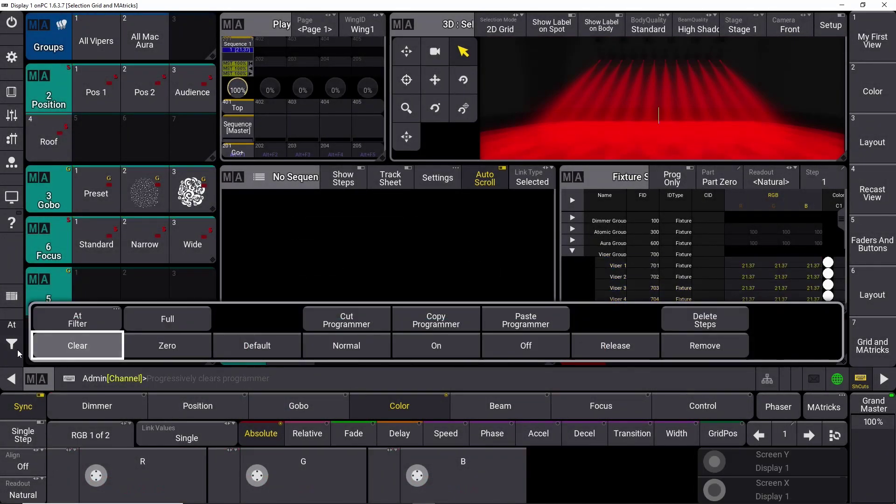
{"action": "left_click", "coordinate": [292, 247]}
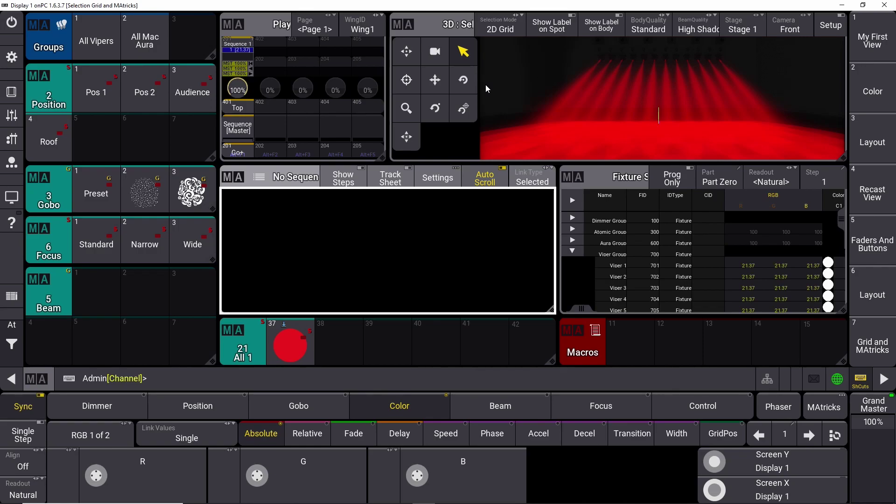
- Select the All Vipers group and set its absolute Zoom value to 10
{"action": "left_click", "coordinate": [290, 343]}
{"action": "left_click", "coordinate": [96, 39]}
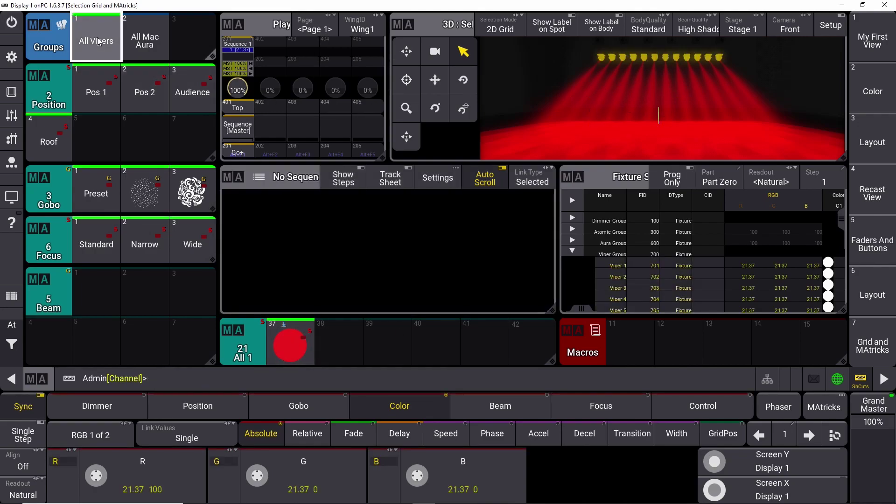
{"action": "left_click", "coordinate": [591, 405]}
{"action": "left_click", "coordinate": [299, 477]}
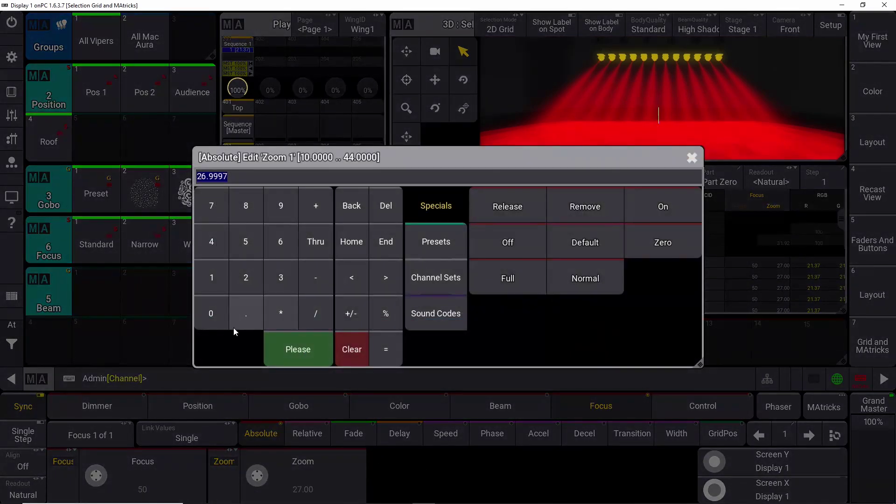
{"action": "type", "text": "10"}
{"action": "left_click", "coordinate": [286, 354]}
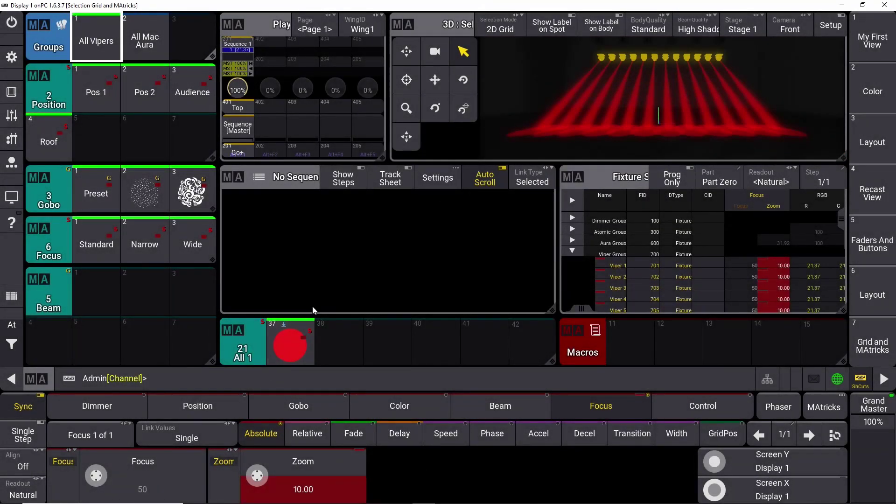
- Merge the narrowed zoom into preset 37 in the All 1 pool and clear the programmer
{"action": "key", "text": "s"}
{"action": "left_click", "coordinate": [307, 342]}
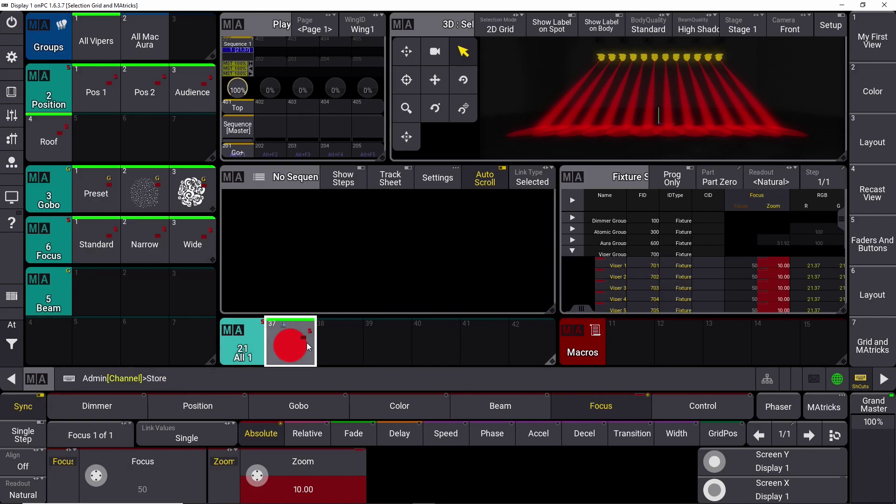
{"action": "left_click", "coordinate": [422, 444]}
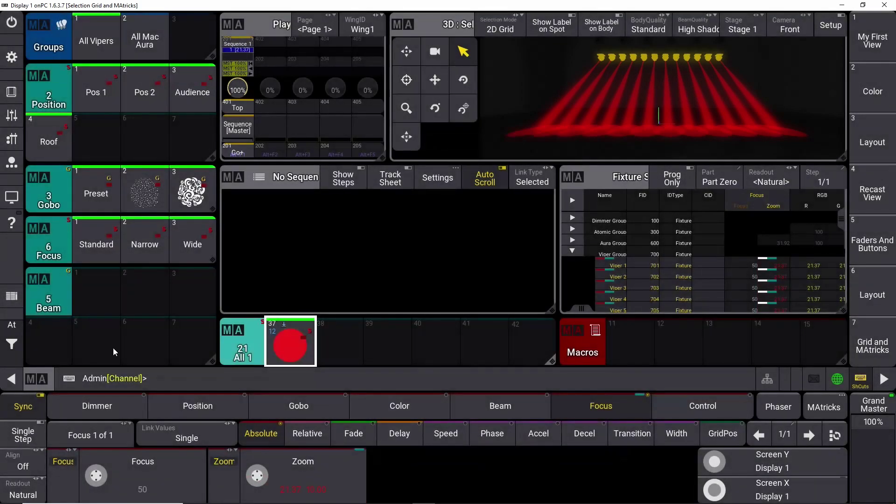
{"action": "left_click", "coordinate": [18, 353]}
{"action": "left_click", "coordinate": [65, 346]}
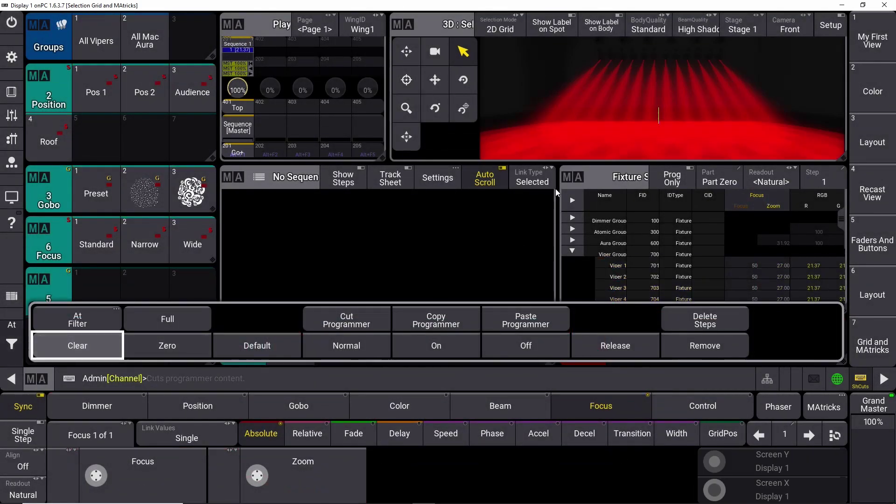
{"action": "left_click", "coordinate": [295, 343]}
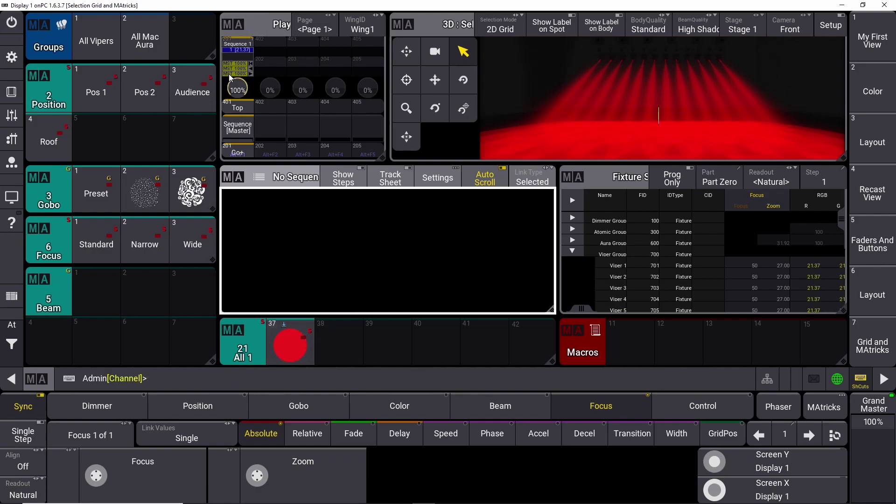
- Recast preset 37 from its edit settings to add the zoom to the referencing cue, and clear the programmer
{"action": "left_click", "coordinate": [12, 325]}
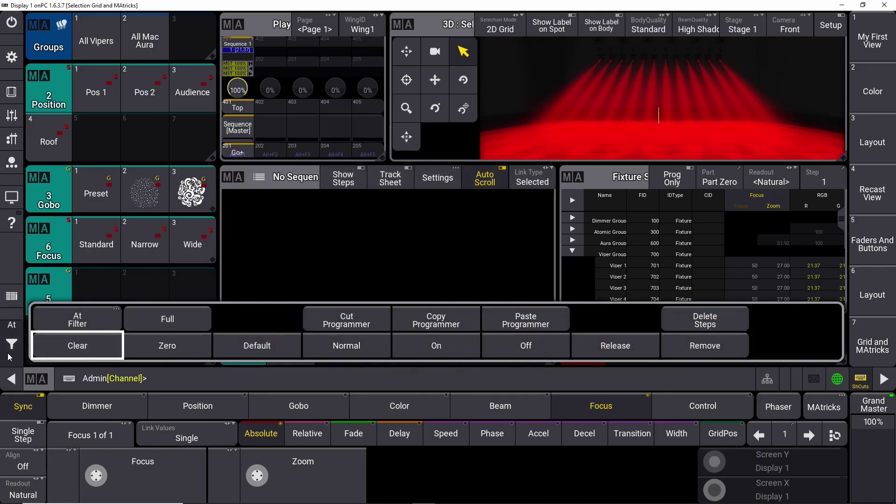
{"action": "left_click", "coordinate": [10, 353]}
{"action": "left_click", "coordinate": [290, 343]}
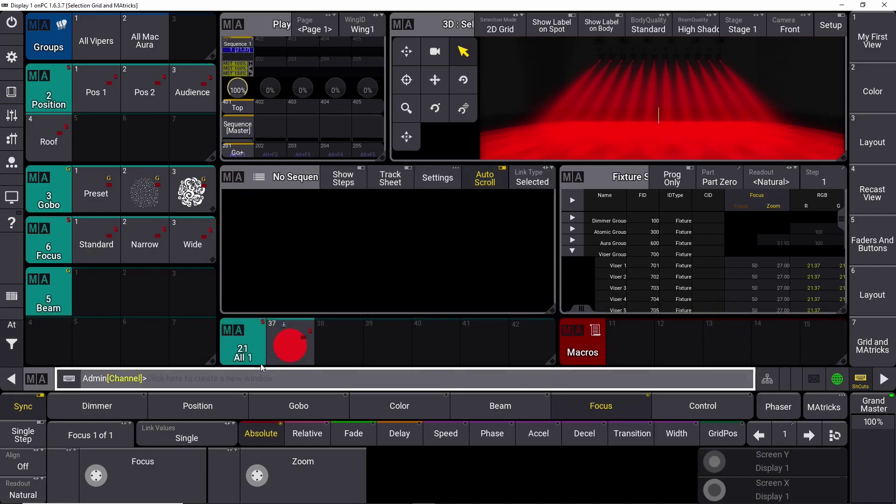
{"action": "right_click", "coordinate": [290, 343]}
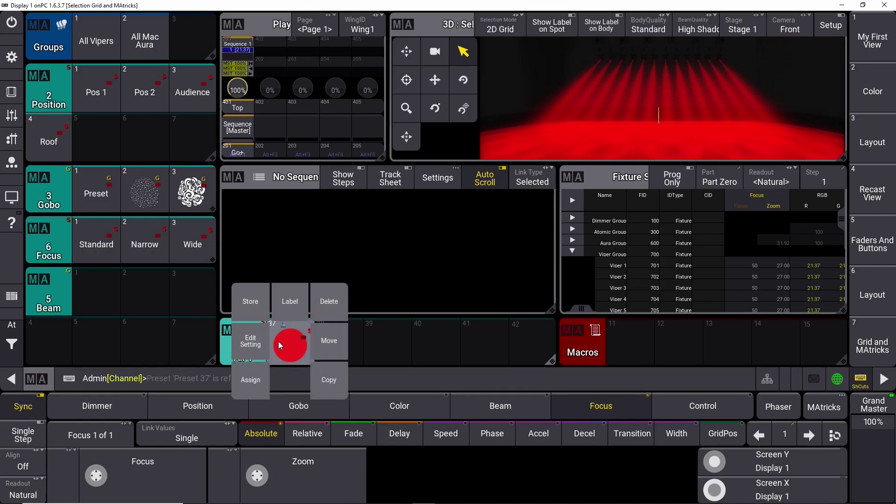
{"action": "left_click", "coordinate": [251, 343]}
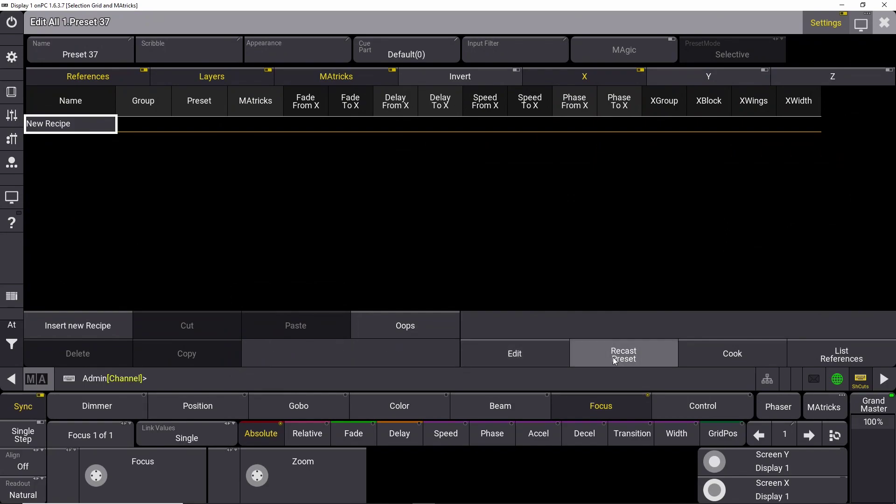
{"action": "left_click", "coordinate": [629, 355]}
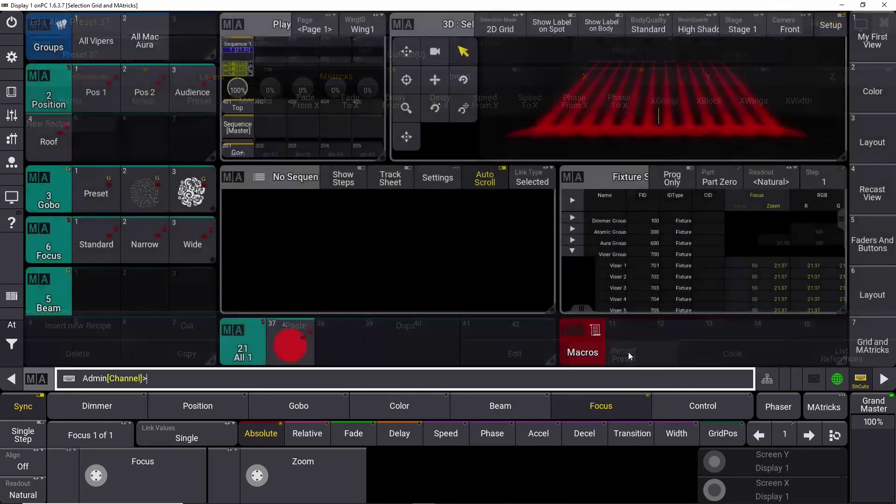
{"action": "left_click", "coordinate": [10, 348]}
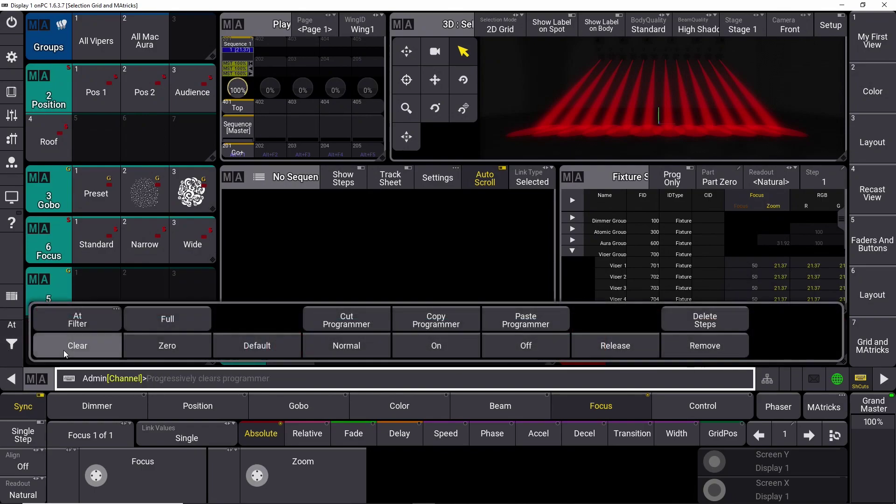
{"action": "left_click", "coordinate": [51, 349]}
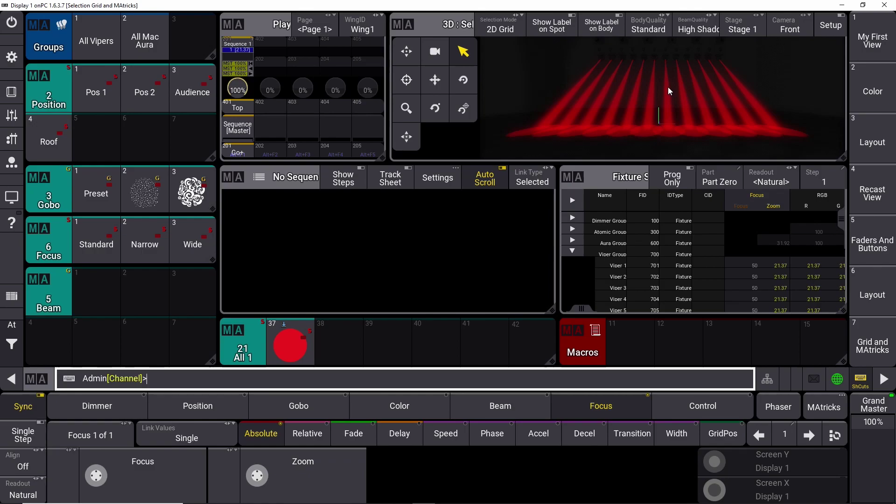
{"action": "left_click", "coordinate": [413, 169]}
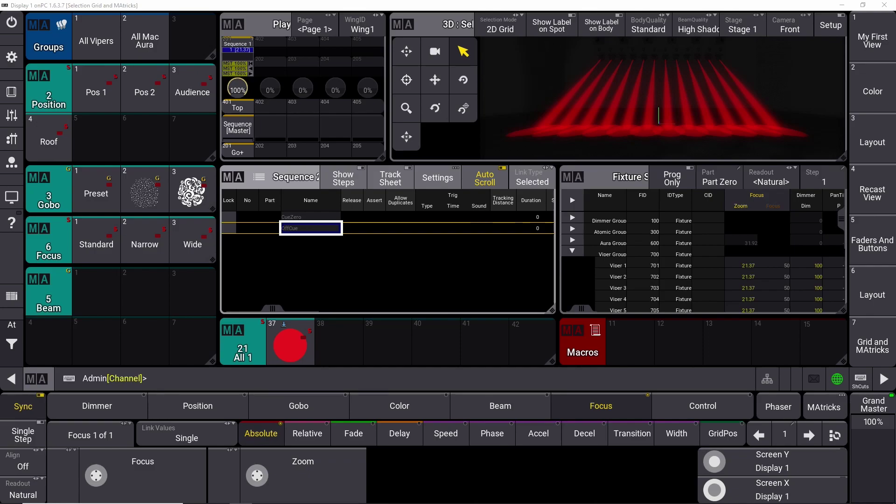
{"action": "left_click", "coordinate": [327, 355]}
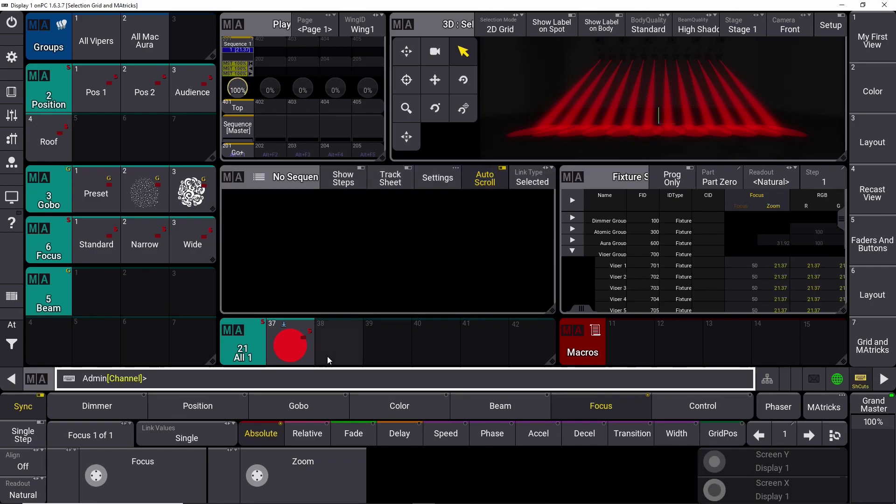
- Build a yellow gobo look on the All Vipers group from preset 37, with RGB green at 100 and gobo preset 3
{"action": "left_click", "coordinate": [98, 51]}
{"action": "left_click", "coordinate": [282, 354]}
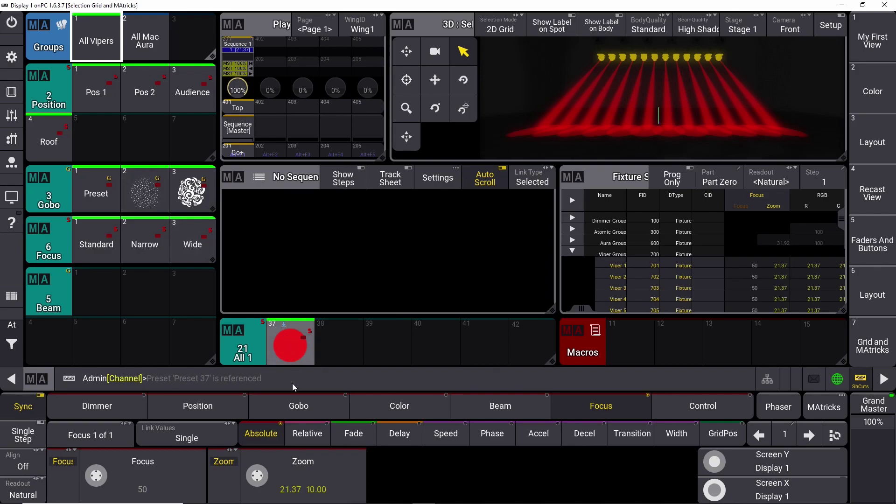
{"action": "left_click", "coordinate": [374, 405]}
{"action": "left_click", "coordinate": [303, 467]}
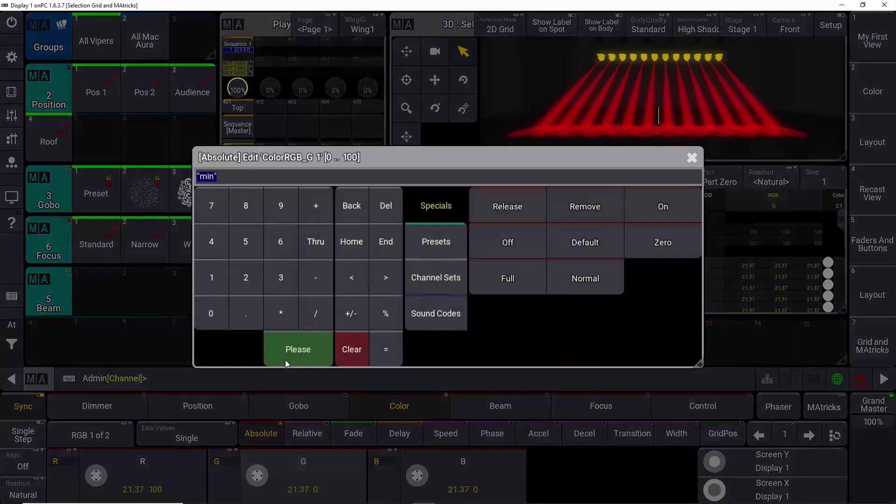
{"action": "left_click", "coordinate": [220, 281]}
{"action": "left_click", "coordinate": [218, 306]}
{"action": "left_click", "coordinate": [218, 306]}
{"action": "left_click", "coordinate": [315, 357]}
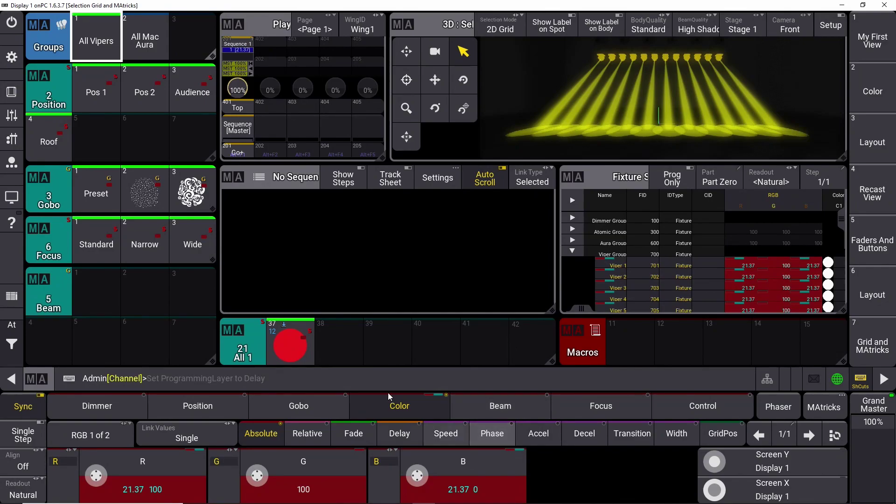
{"action": "left_click", "coordinate": [189, 202]}
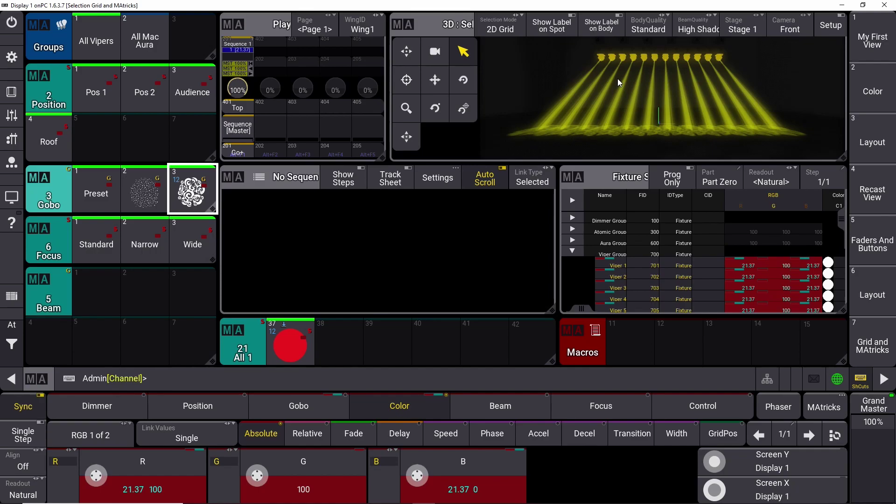
- Overwrite preset 37 in the All 1 pool with the yellow gobo look and clear the programmer
{"action": "key", "text": "s"}
{"action": "left_click", "coordinate": [295, 346]}
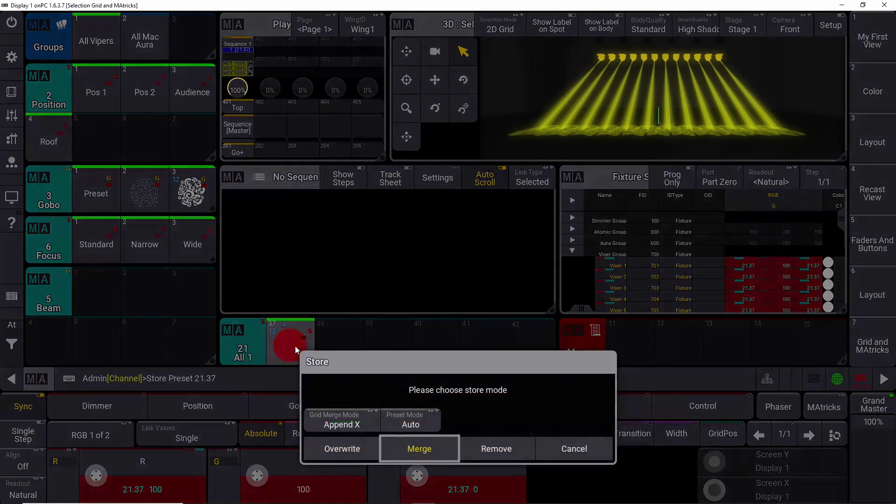
{"action": "left_click", "coordinate": [346, 448]}
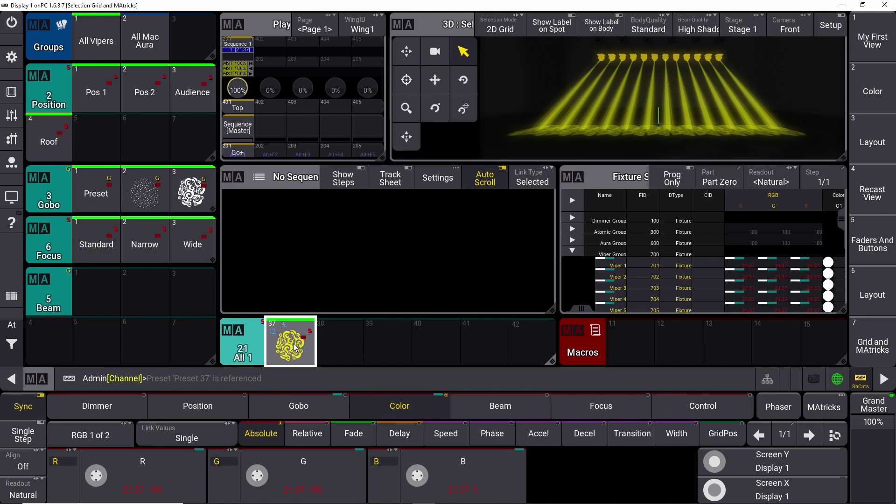
{"action": "left_click", "coordinate": [21, 343]}
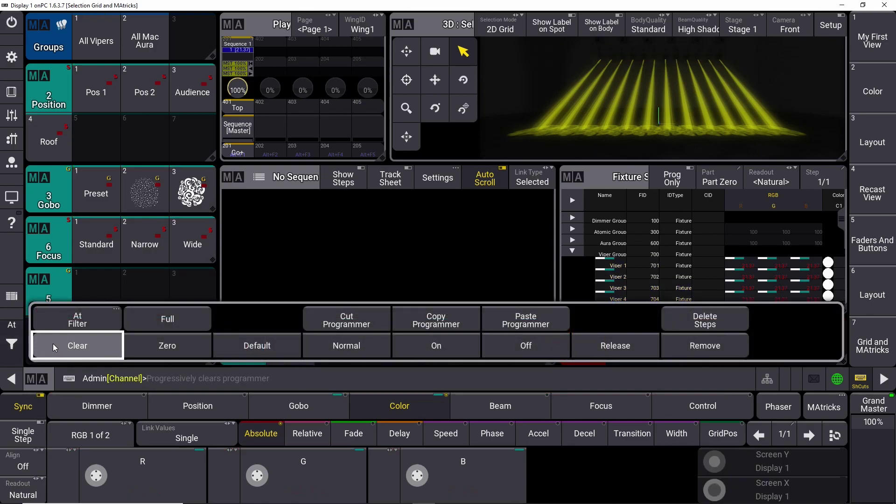
{"action": "left_click", "coordinate": [52, 344]}
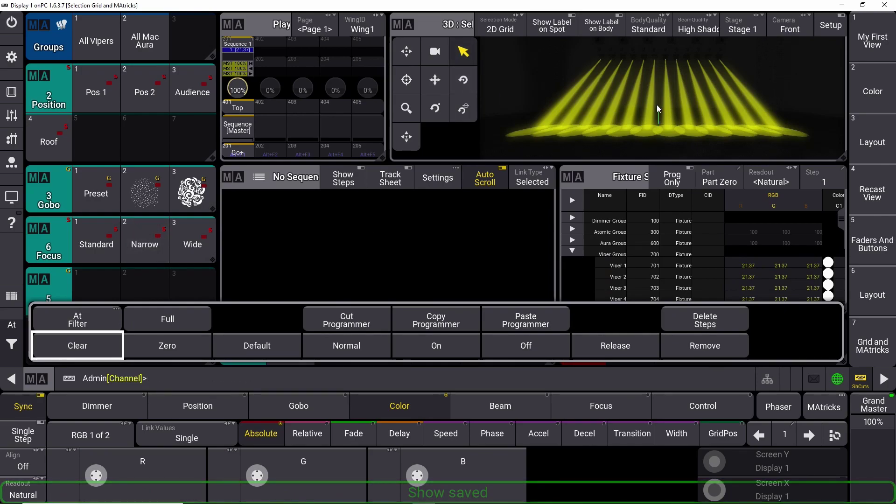
{"action": "left_click", "coordinate": [350, 263]}
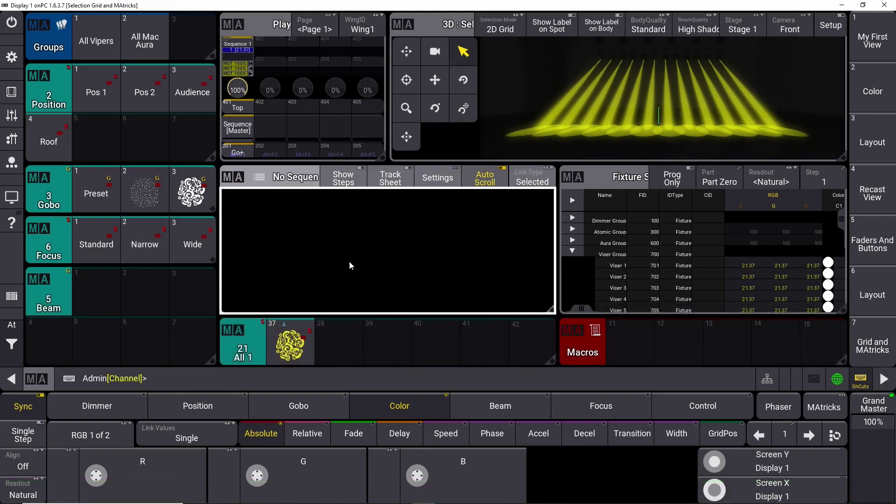
- Recast the overwritten preset 37 to pass its gobo look to the referencing cue, and clear the programmer
{"action": "key", "text": "a"}
{"action": "left_click", "coordinate": [300, 272]}
{"action": "left_click", "coordinate": [287, 346]}
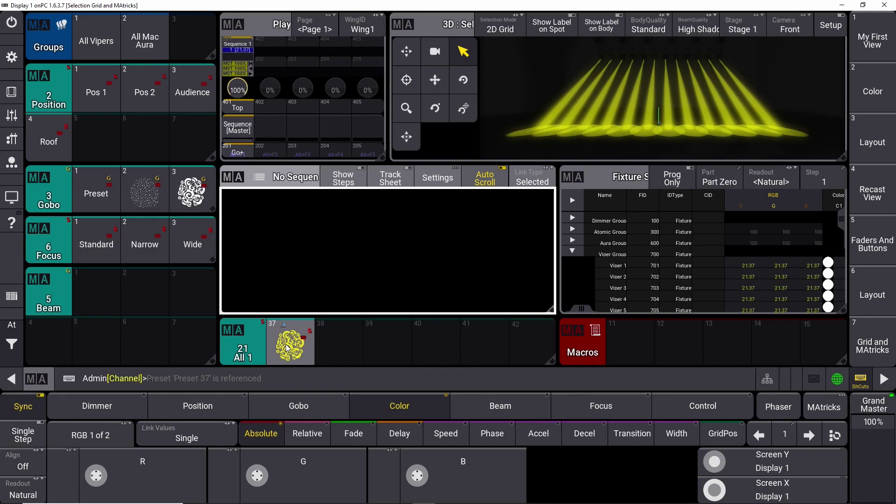
{"action": "left_click_drag", "start_coordinate": [287, 348], "coordinate": [250, 347]}
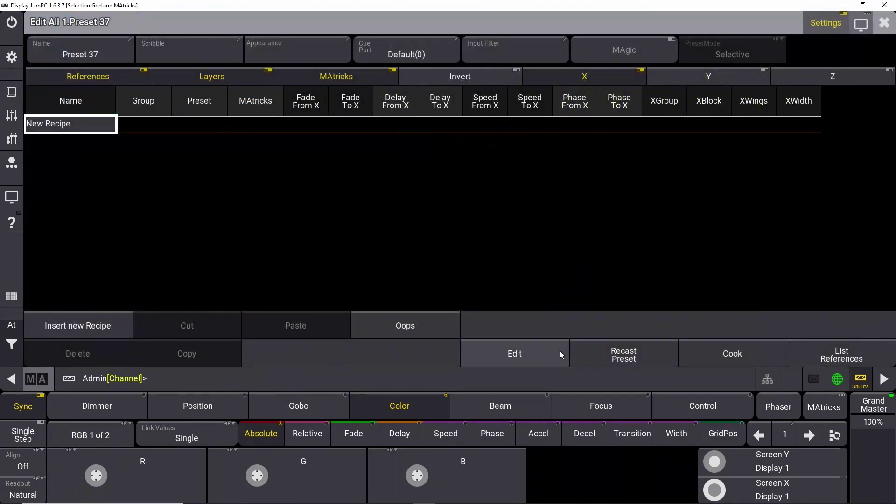
{"action": "left_click", "coordinate": [623, 354]}
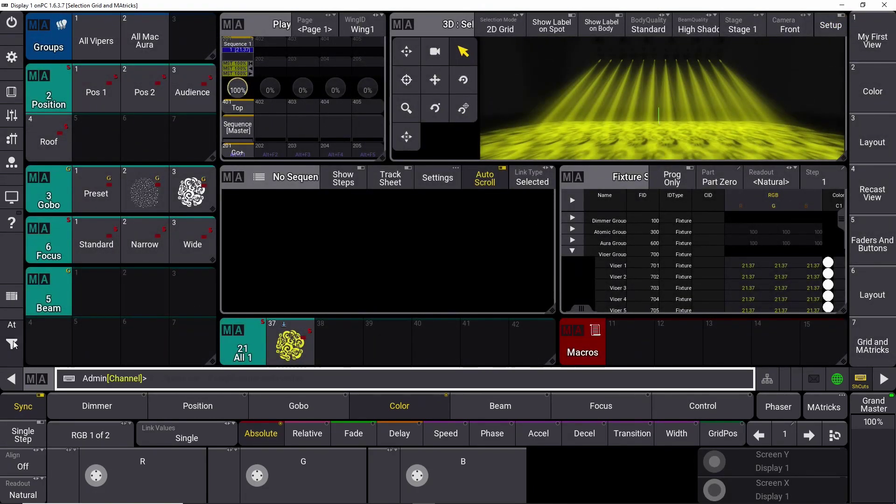
{"action": "key", "text": "a"}
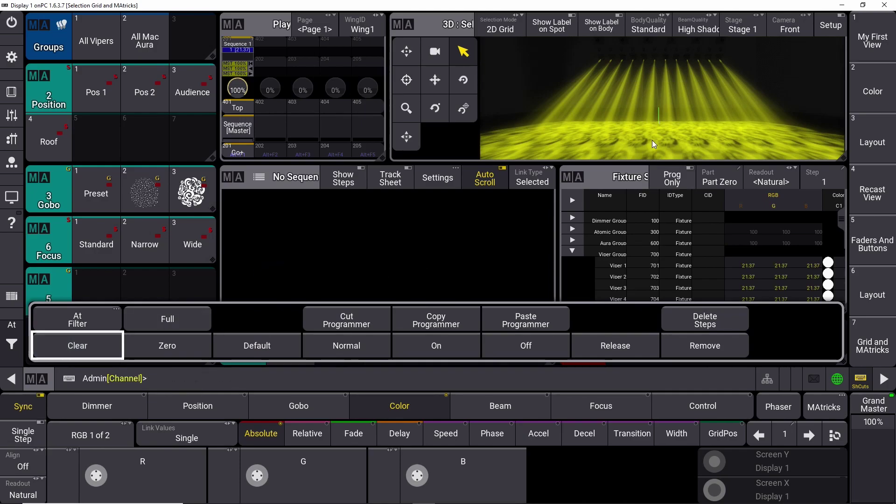
{"action": "left_click", "coordinate": [434, 268]}
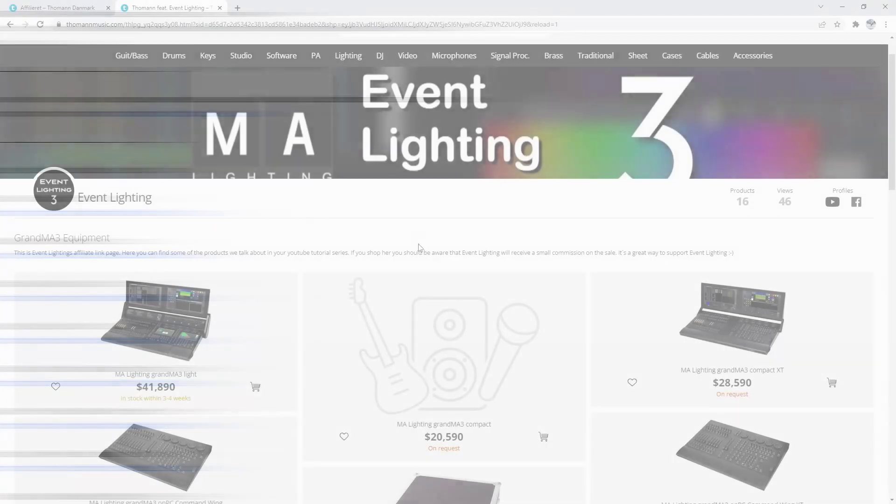
- In the browser, look through the GrandMA3 Equipment list, view the MA Lighting grandMA3 light product page and return to the list
{"action": "scroll", "coordinate": [314, 239], "scroll_direction": "down", "scroll_amount": 2}
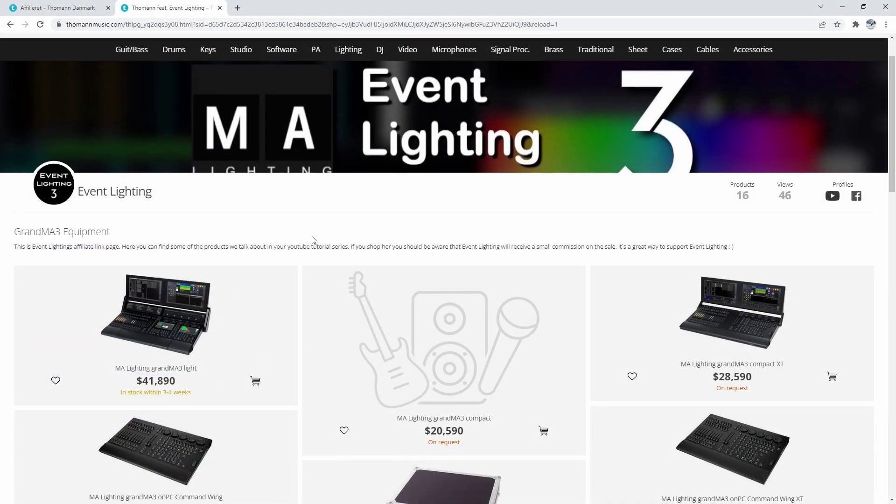
{"action": "scroll", "coordinate": [312, 239], "scroll_direction": "down", "scroll_amount": 3}
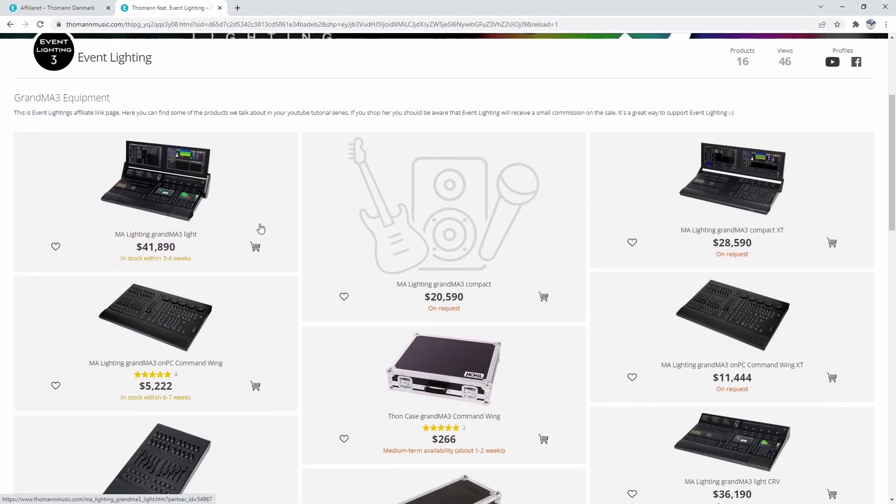
{"action": "left_click", "coordinate": [160, 213]}
{"action": "scroll", "coordinate": [516, 259], "scroll_direction": "down", "scroll_amount": 2}
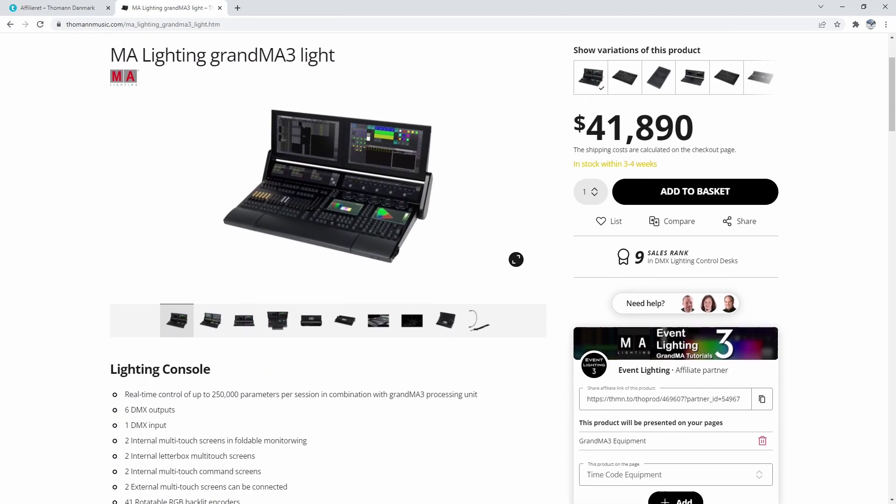
{"action": "scroll", "coordinate": [515, 259], "scroll_direction": "up", "scroll_amount": 3}
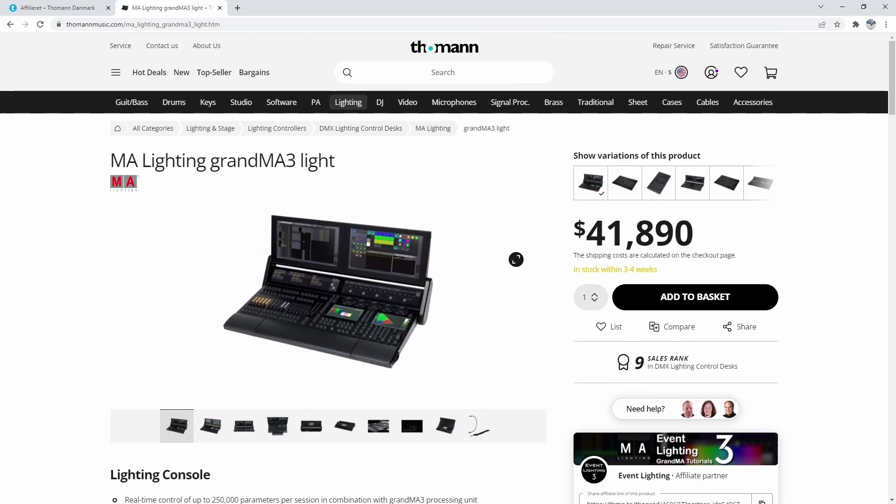
{"action": "left_click", "coordinate": [11, 26]}
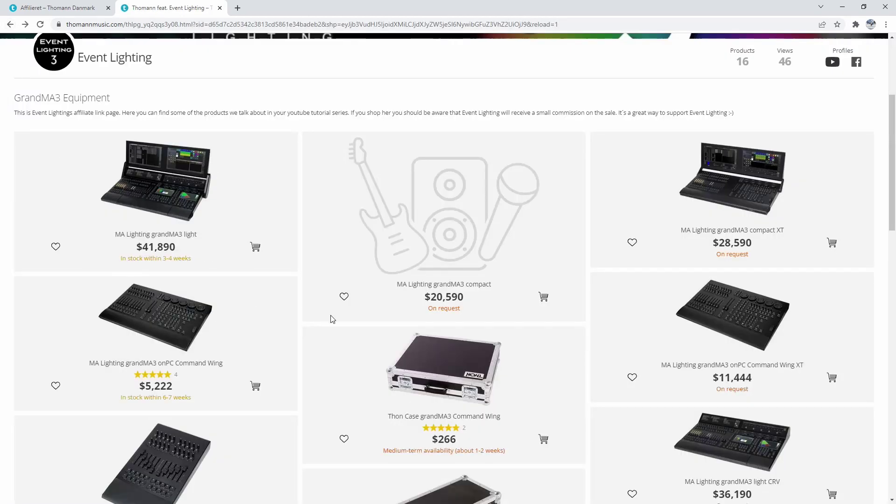
- Look through the rest of the GrandMA3 Equipment list, down to the port nodes
{"action": "scroll", "coordinate": [333, 319], "scroll_direction": "down", "scroll_amount": 6}
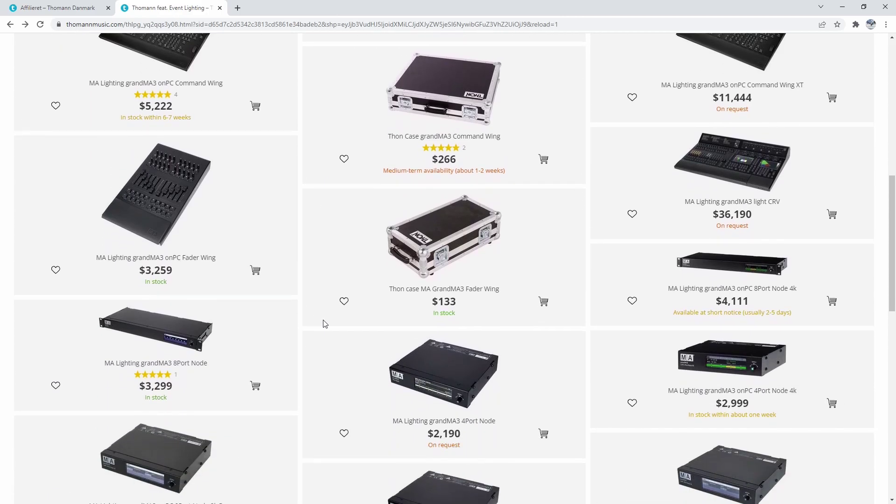
{"action": "scroll", "coordinate": [326, 324], "scroll_direction": "down", "scroll_amount": 2}
{"action": "scroll", "coordinate": [766, 345], "scroll_direction": "down", "scroll_amount": 2}
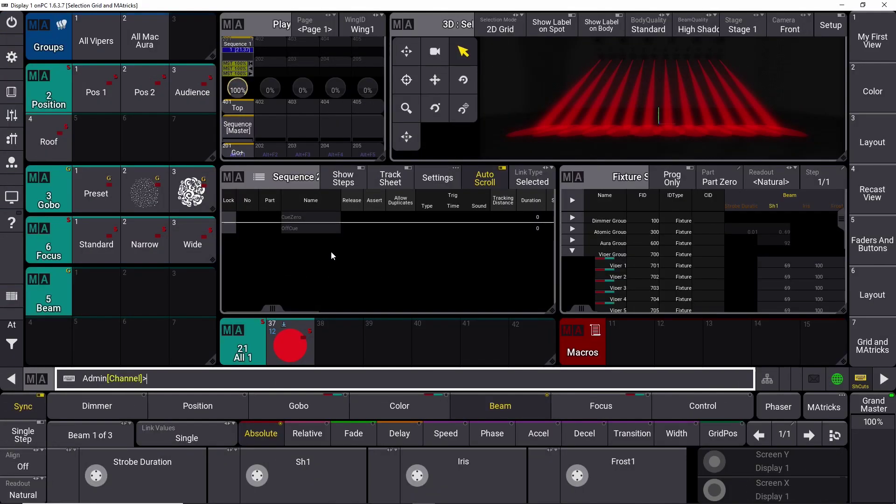
- Switch to grandMA3 onPC, open preset 37 of the All 1 pool for editing to view its recast option, and close it
{"action": "left_click_drag", "start_coordinate": [283, 355], "coordinate": [257, 341]}
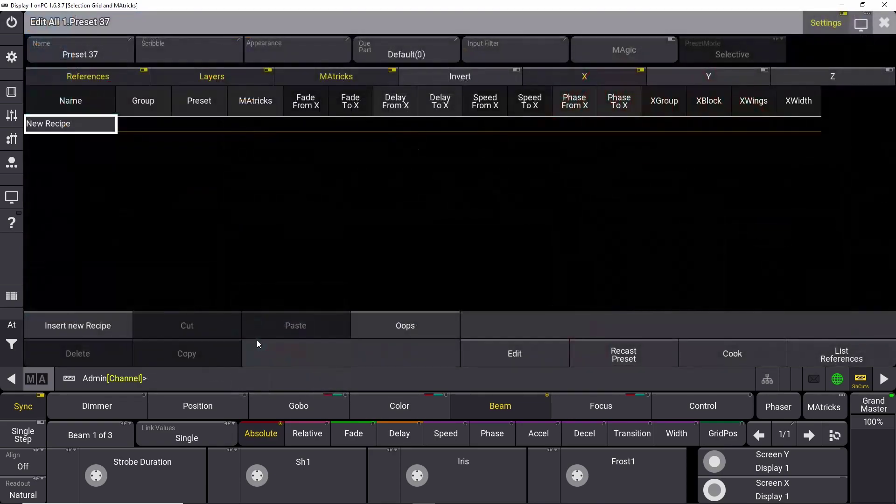
{"action": "left_click", "coordinate": [885, 22]}
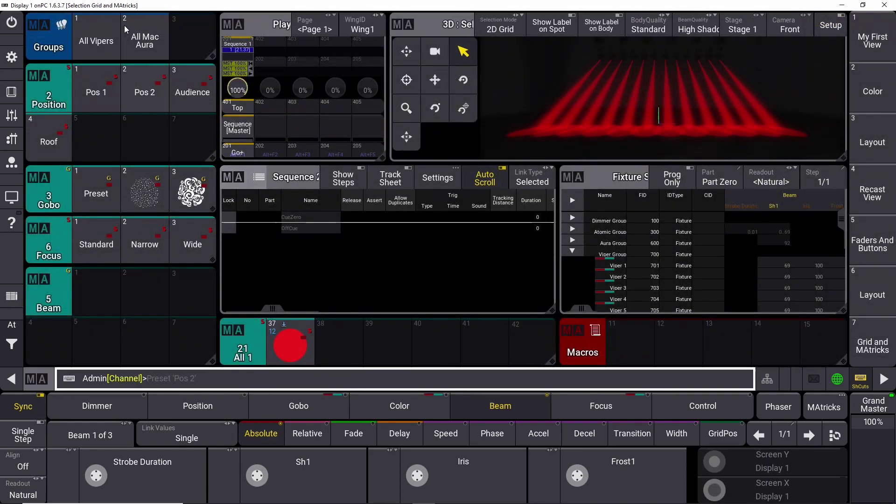
- Select the All Vipers group and set its Shutter1 random strobe to max Rnd
{"action": "left_click", "coordinate": [99, 30]}
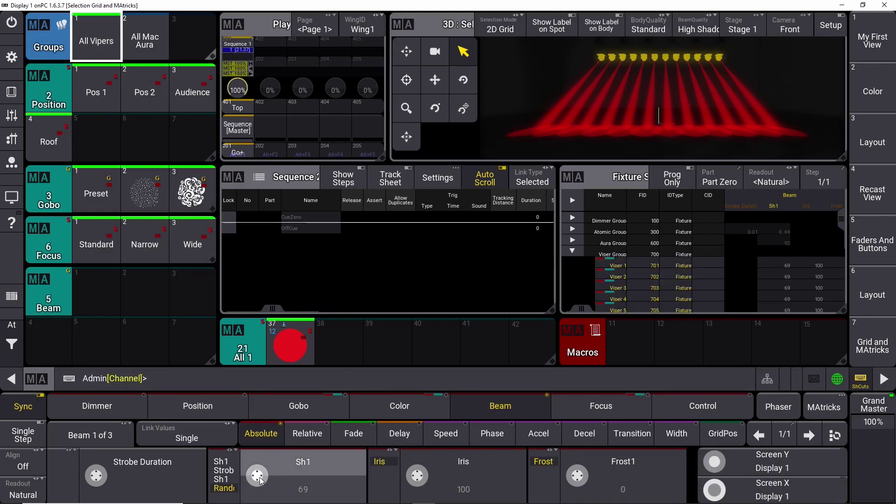
{"action": "scroll", "coordinate": [304, 499], "scroll_direction": "up", "scroll_amount": 2}
{"action": "left_click", "coordinate": [303, 485]}
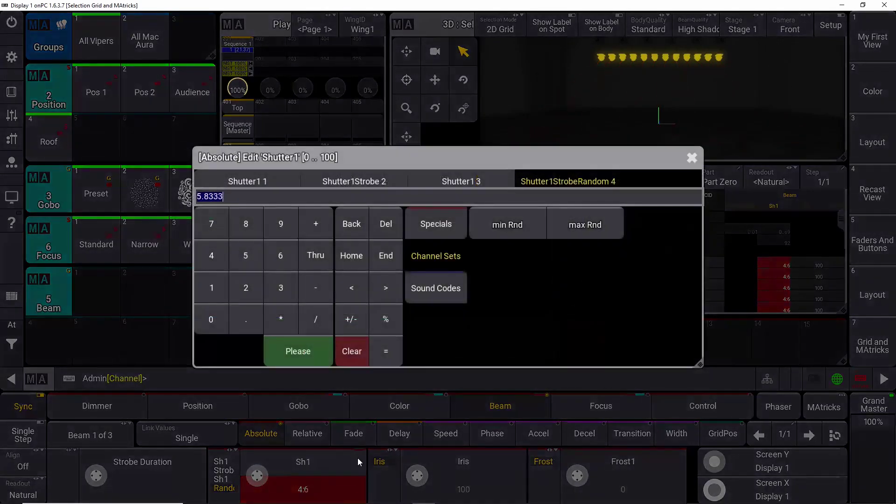
{"action": "left_click", "coordinate": [567, 228]}
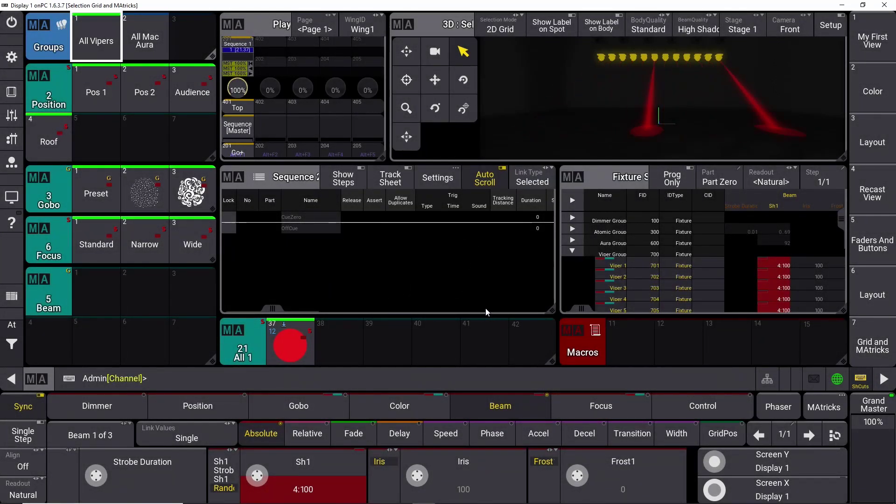
- Merge the random strobe value into preset 37 of the All 1 pool and clear the programmer
{"action": "key", "text": "s"}
{"action": "left_click", "coordinate": [289, 344]}
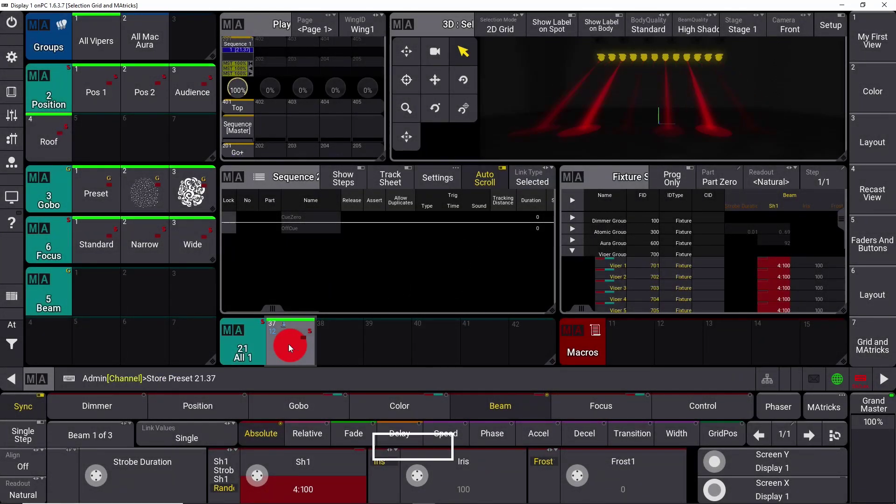
{"action": "left_click", "coordinate": [410, 449]}
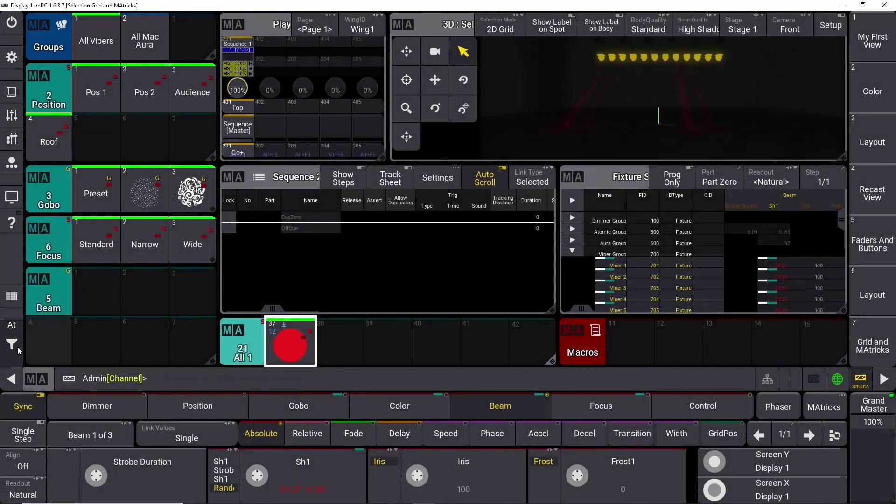
{"action": "left_click", "coordinate": [18, 347]}
{"action": "left_click", "coordinate": [51, 347]}
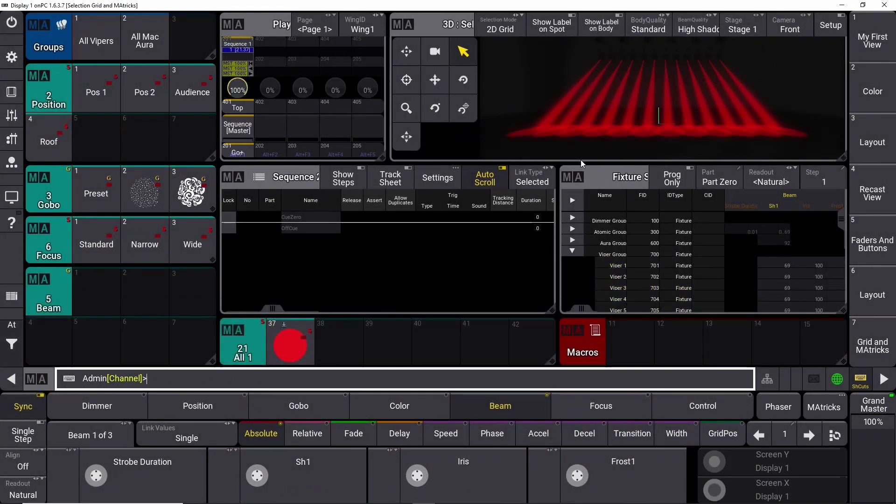
- Run the command "recast preset 21.37" to pass the merged strobe to the referencing cue
{"action": "left_click", "coordinate": [284, 346]}
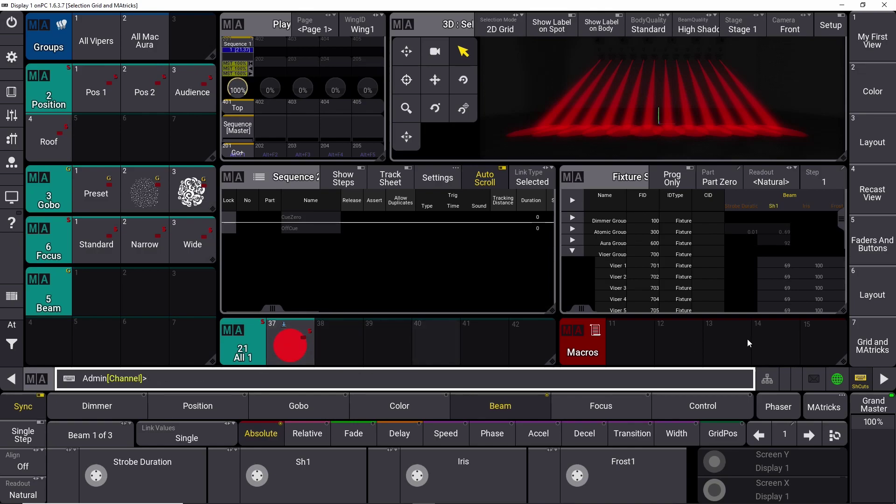
{"action": "left_click", "coordinate": [358, 380]}
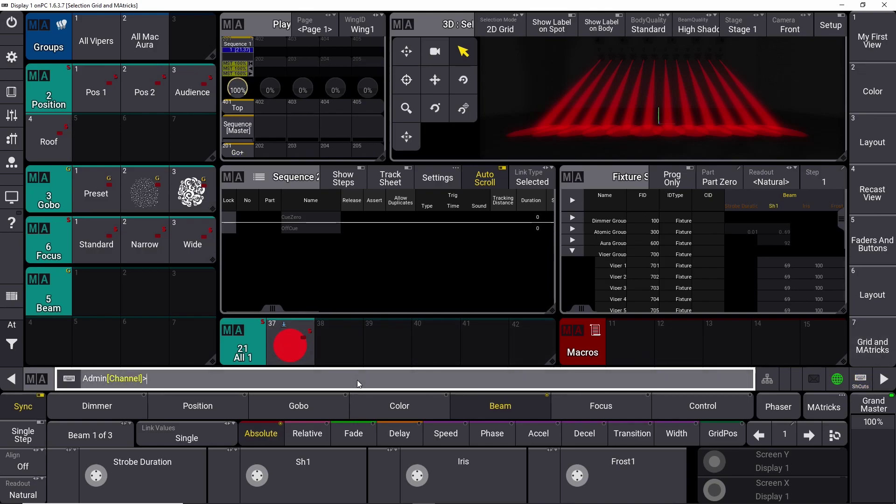
{"action": "type", "text": "recast preset 21.37"}
{"action": "key", "text": "Return"}
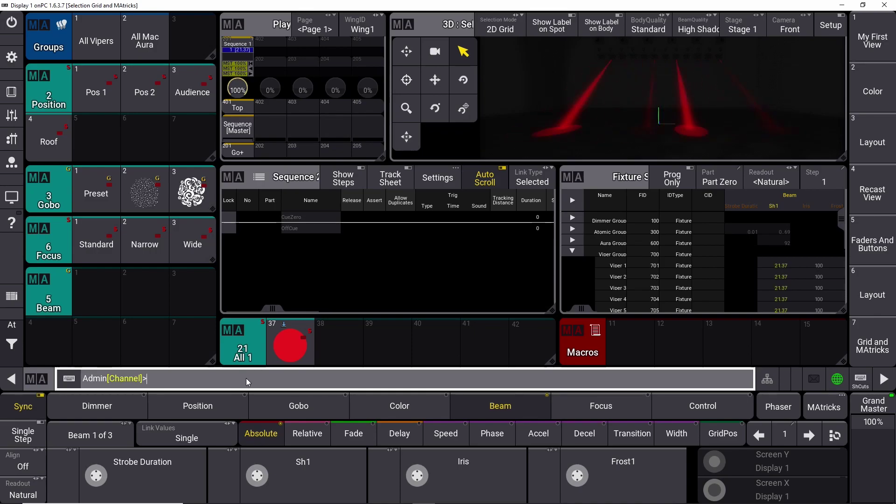
- Create macro 11 with one macro line whose command is "recast preset 21.37"
{"action": "key", "text": "Up"}
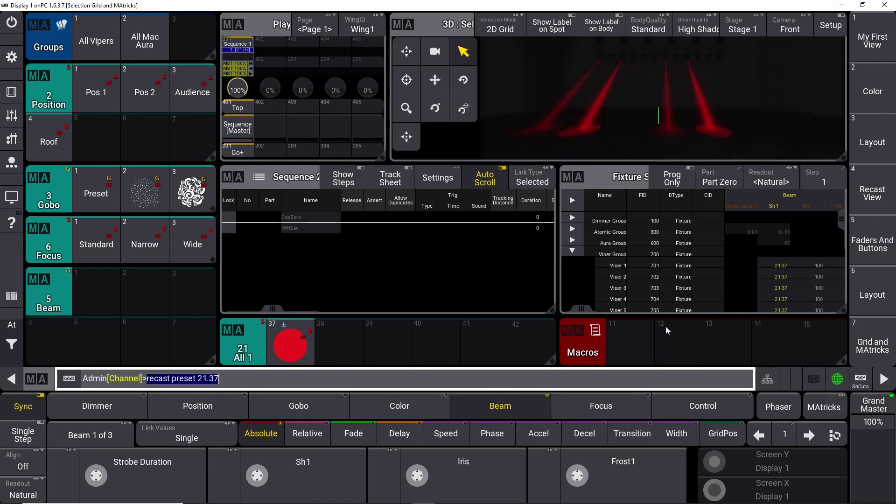
{"action": "left_click", "coordinate": [632, 344]}
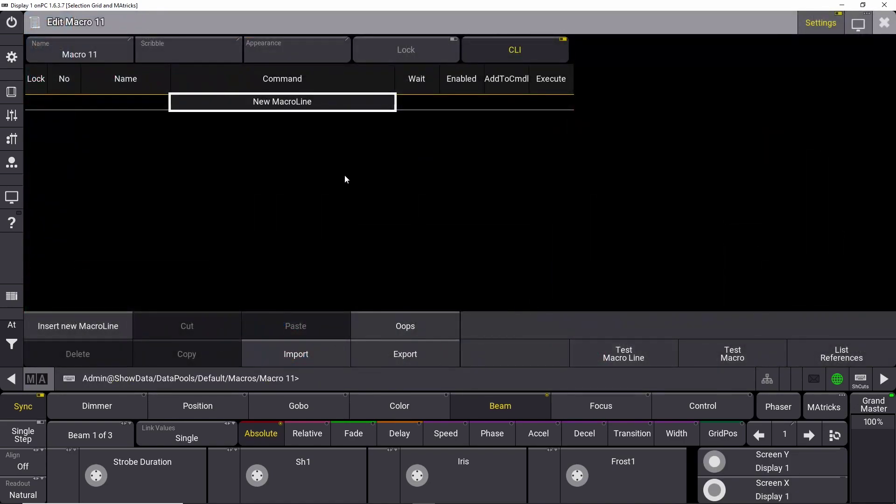
{"action": "left_click", "coordinate": [97, 322]}
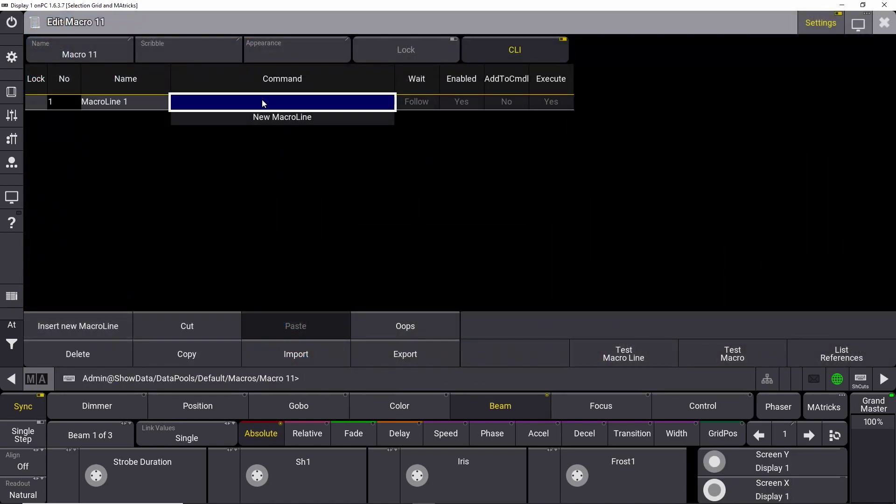
{"action": "left_click", "coordinate": [263, 103]}
{"action": "type", "text": "recast preset 21.37"}
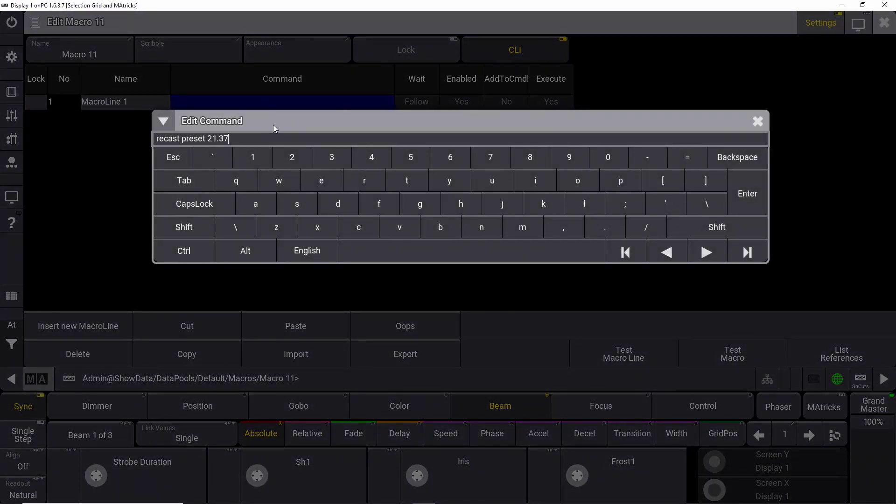
{"action": "left_click", "coordinate": [740, 192]}
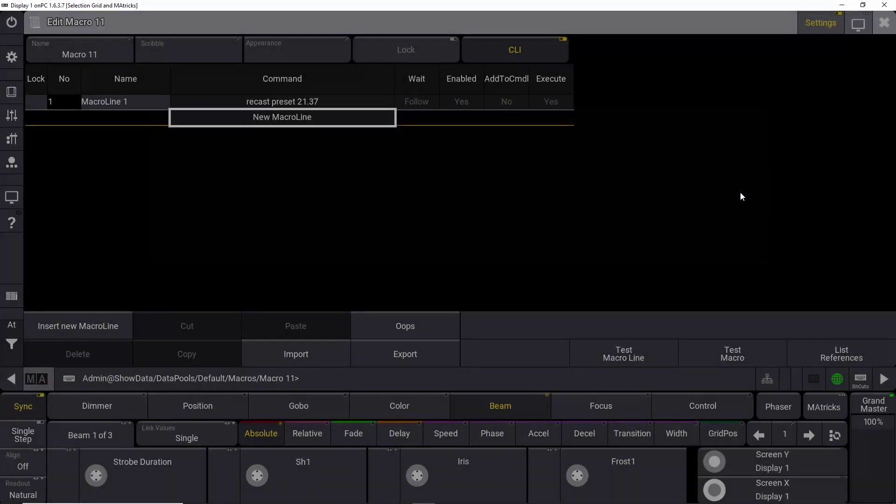
{"action": "left_click", "coordinate": [887, 28]}
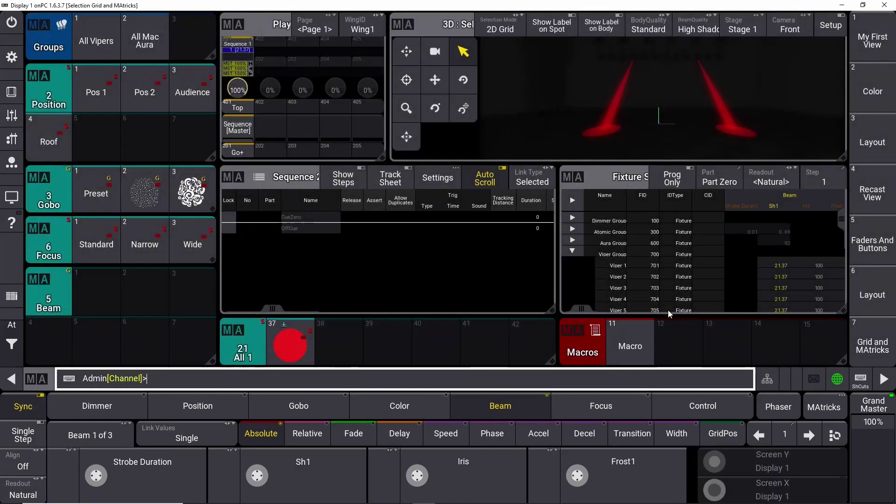
- Label macro 11 "Recast"
{"action": "left_click", "coordinate": [620, 346]}
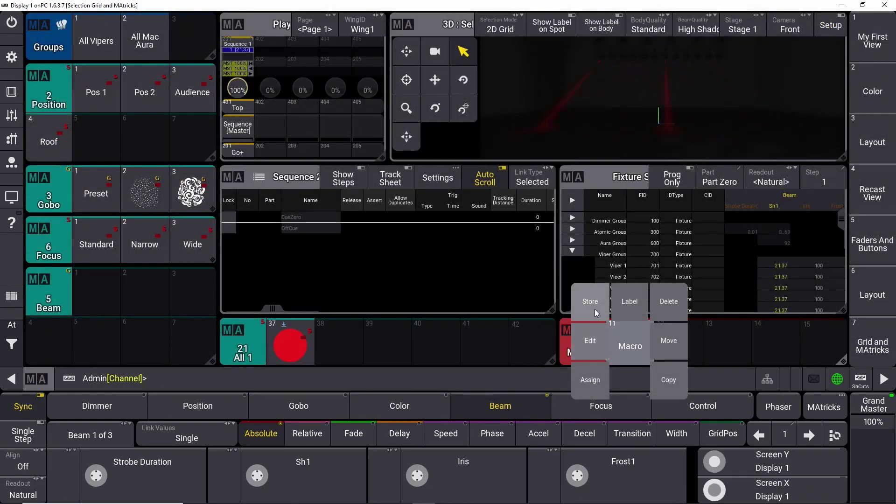
{"action": "left_click", "coordinate": [628, 302]}
{"action": "type", "text": "Re"}
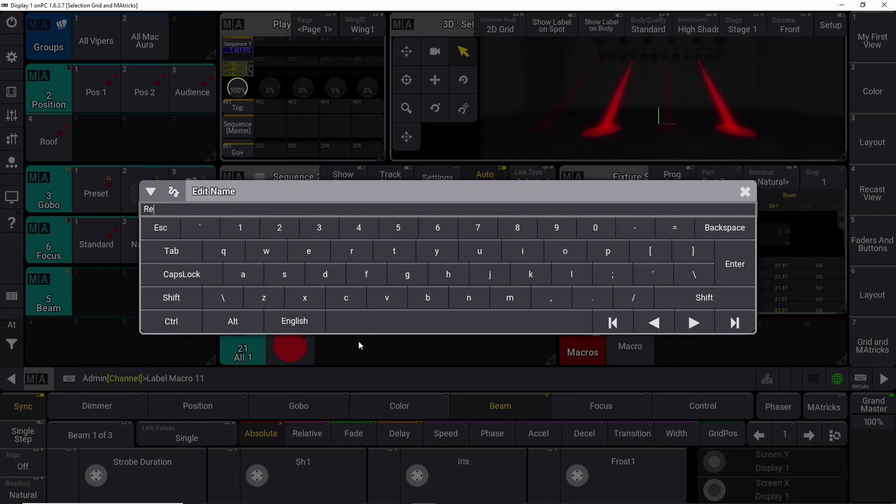
{"action": "type", "text": "cast"}
{"action": "key", "text": "Return"}
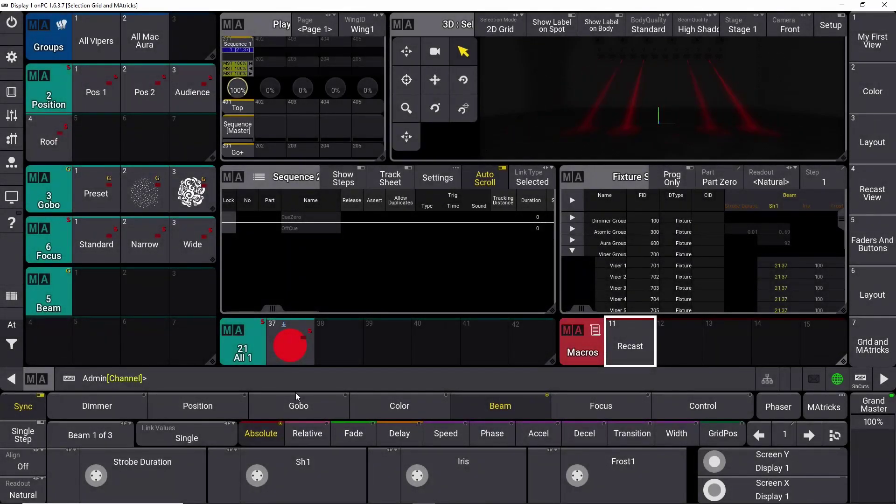
- Clear the programmer, select the All Vipers group and apply preset 37 to it
{"action": "left_click", "coordinate": [37, 379]}
{"action": "left_click", "coordinate": [63, 345]}
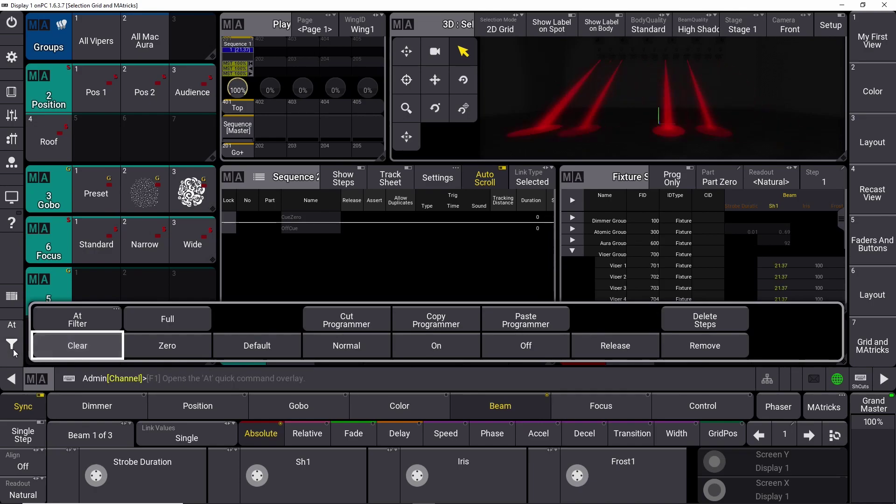
{"action": "left_click", "coordinate": [280, 348]}
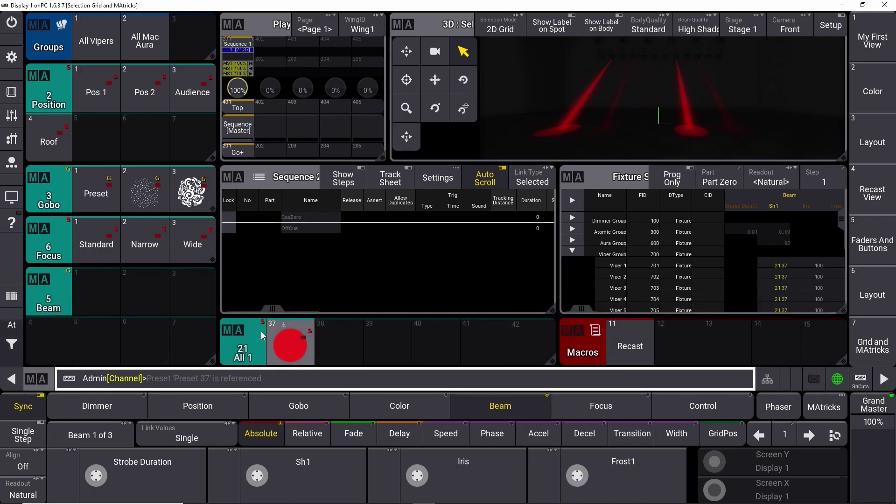
{"action": "left_click", "coordinate": [89, 34]}
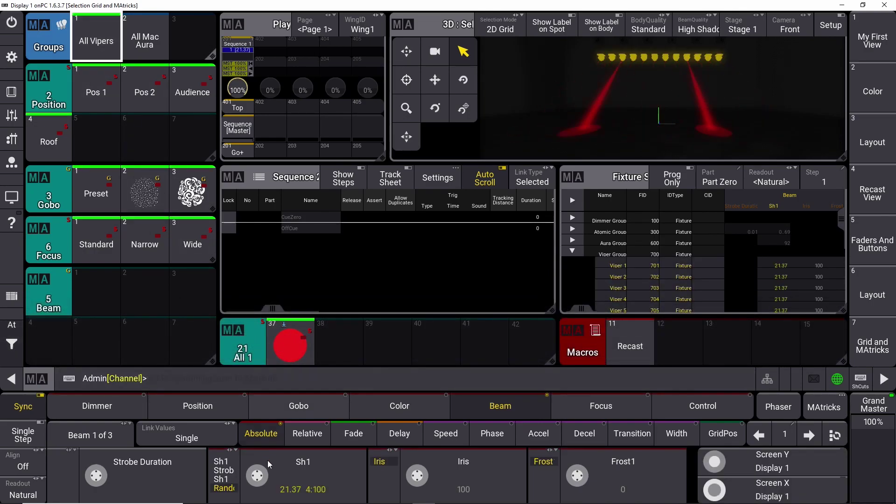
{"action": "left_click", "coordinate": [282, 338]}
- Set the Vipers' Shutter1 attribute to the special value Remove
{"action": "left_click", "coordinate": [299, 466]}
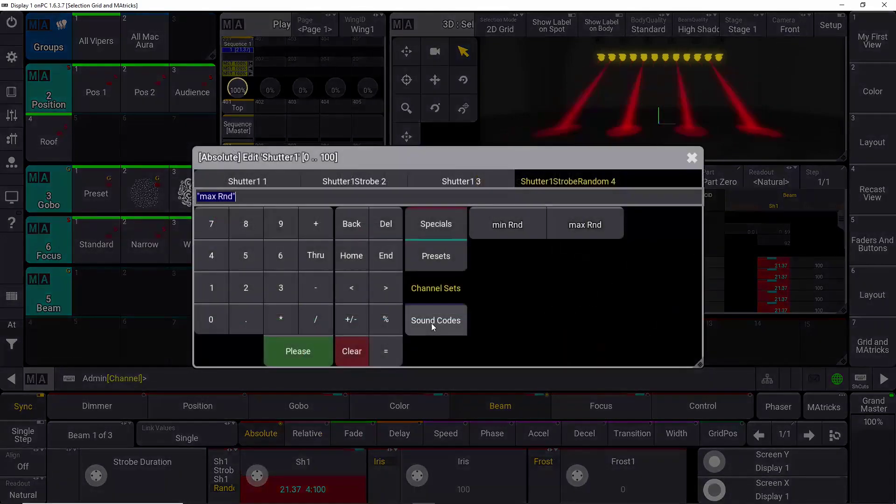
{"action": "left_click", "coordinate": [453, 256]}
{"action": "left_click", "coordinate": [436, 224]}
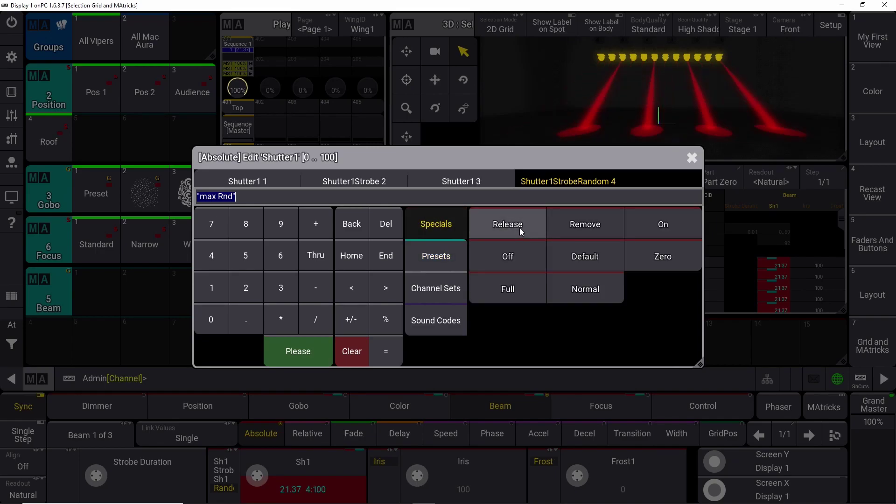
{"action": "left_click", "coordinate": [572, 227]}
- Store the shutter removal into preset 37 of the All 1 pool using Merge
{"action": "key", "text": "s"}
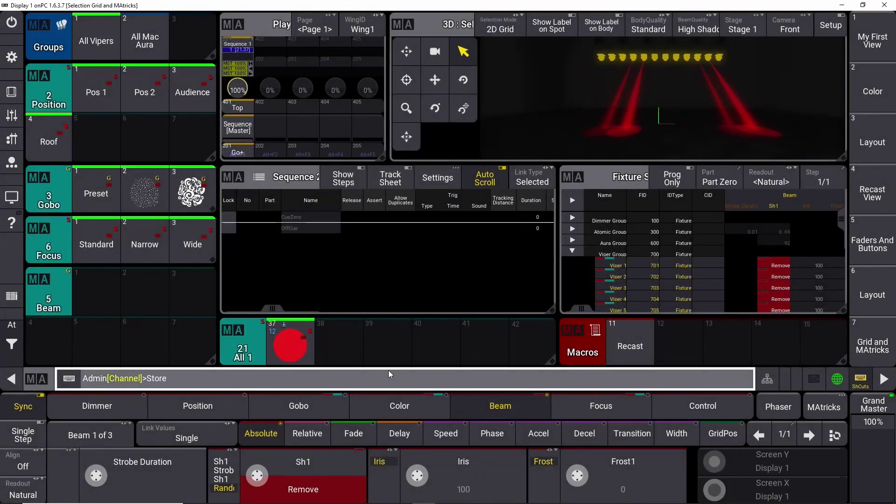
{"action": "left_click", "coordinate": [290, 344]}
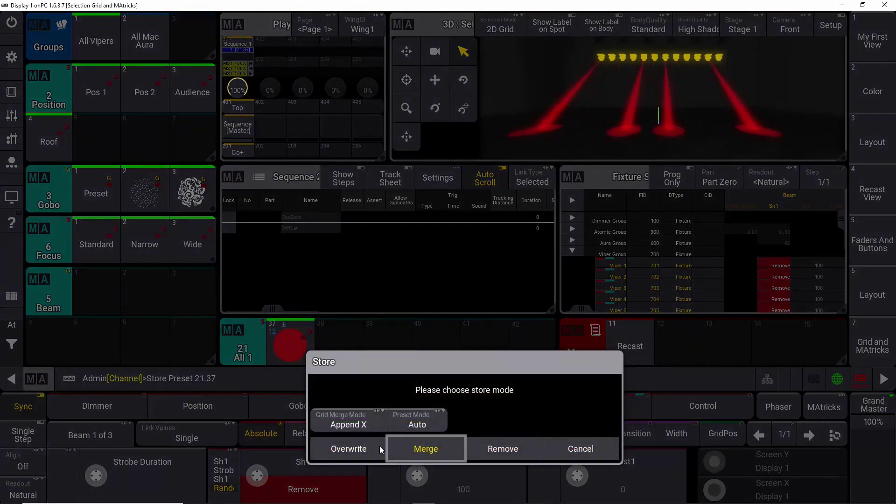
{"action": "left_click", "coordinate": [430, 449]}
- Clear the programmer and run the Recast macro to pass the shutter removal to the referencing cue
{"action": "left_click", "coordinate": [11, 325]}
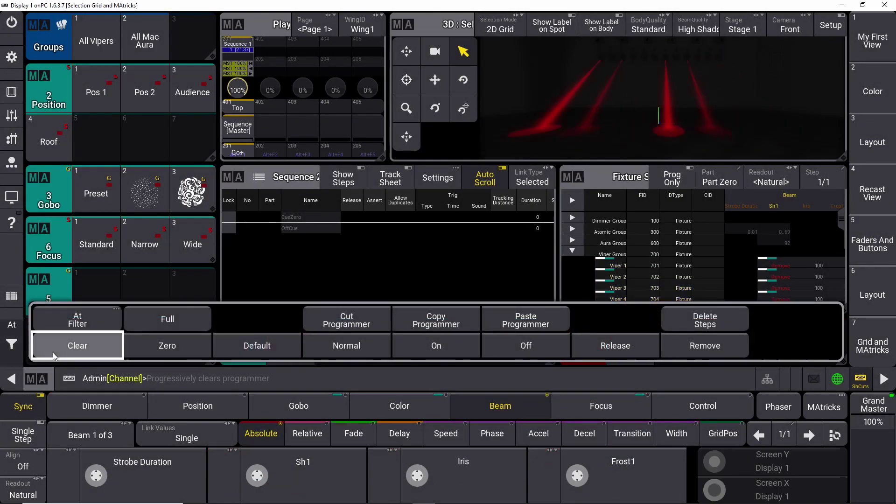
{"action": "left_click", "coordinate": [52, 352]}
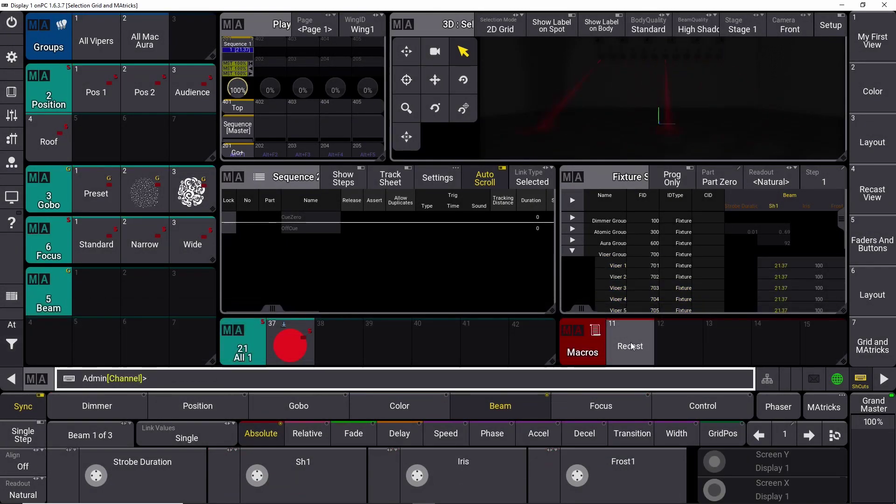
{"action": "left_click", "coordinate": [631, 345]}
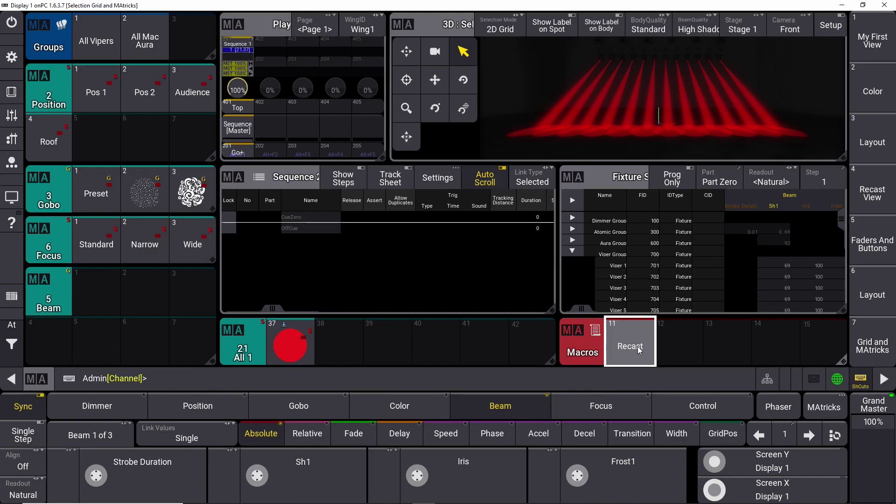
- Extend the Recast macro's command line to "recast preset 21.37 thru 500"
{"action": "right_click", "coordinate": [639, 350]}
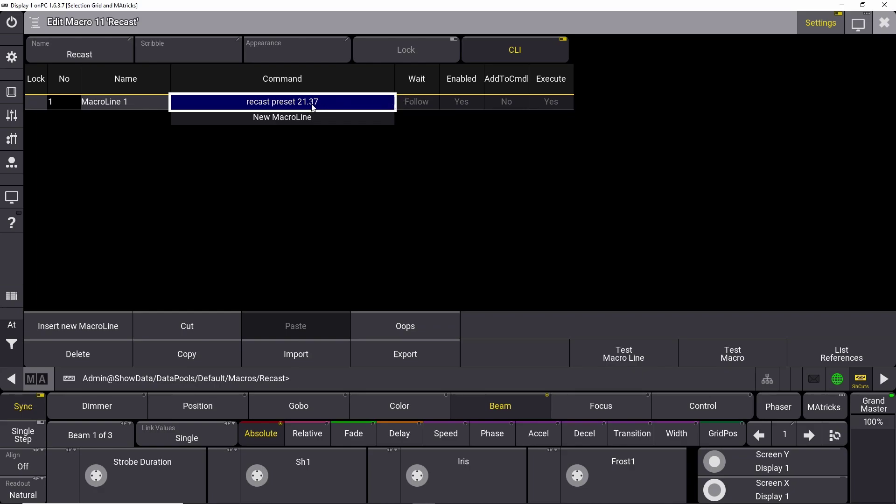
{"action": "double_click", "coordinate": [340, 107]}
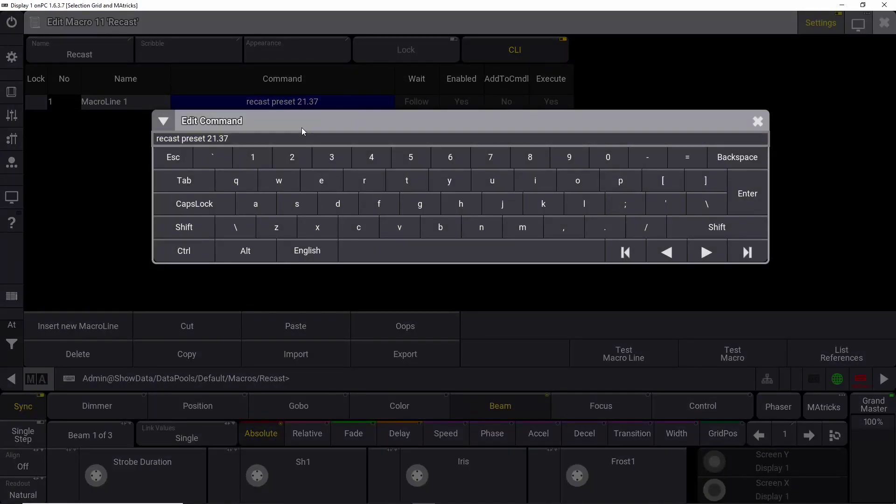
{"action": "type", "text": "thru 500"}
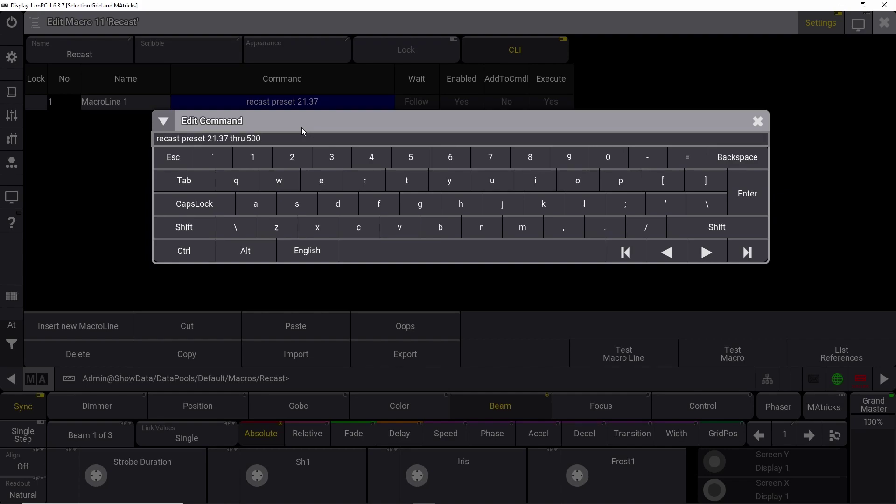